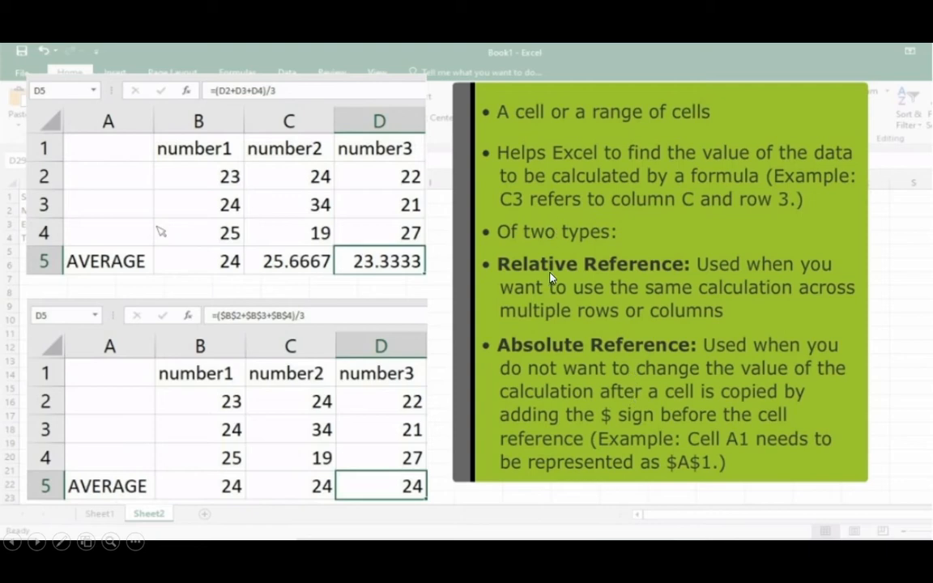
Mark the row 2 cells in columns A to D of the upper example table with the Highlighter.
click(62, 541)
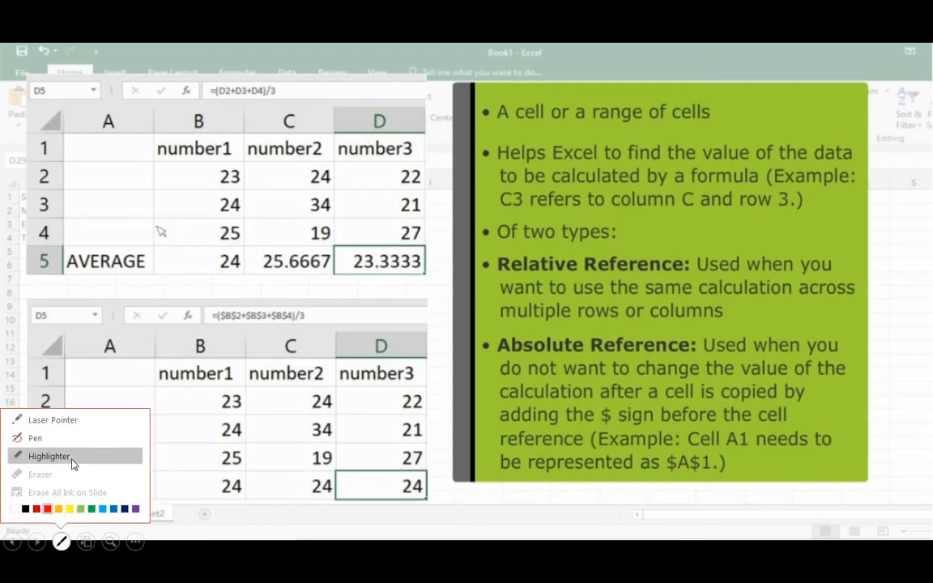
click(49, 451)
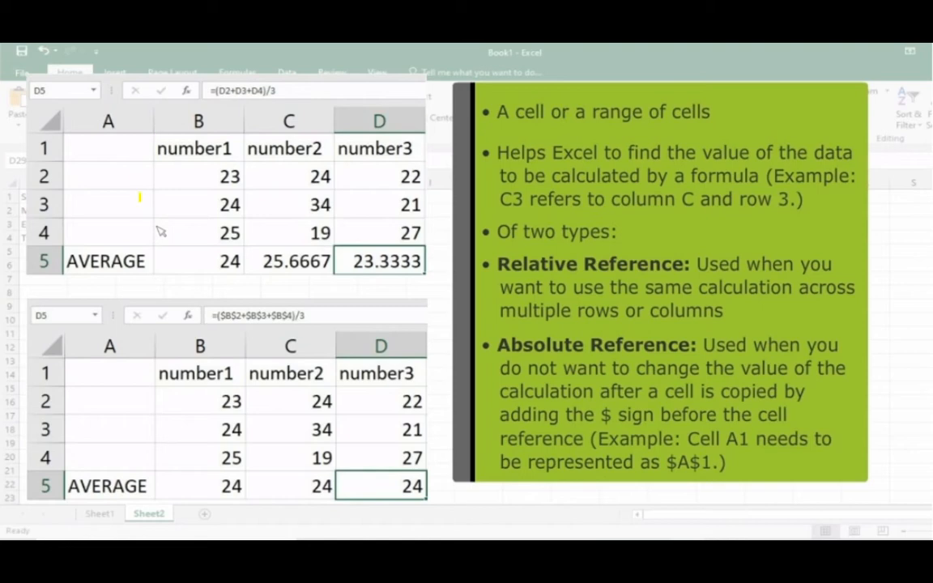
drag(90, 177, 113, 177)
drag(176, 178, 200, 178)
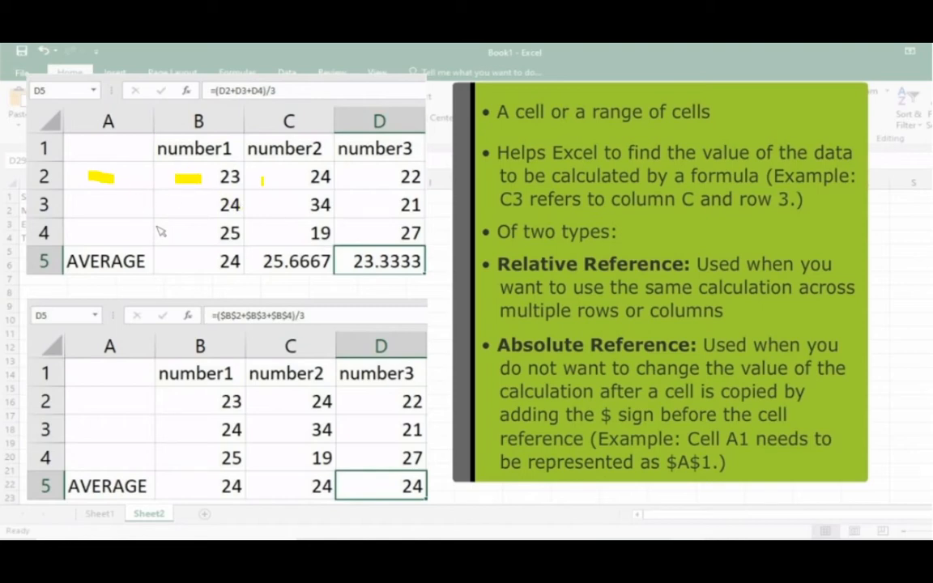
drag(263, 177, 286, 178)
drag(370, 172, 420, 179)
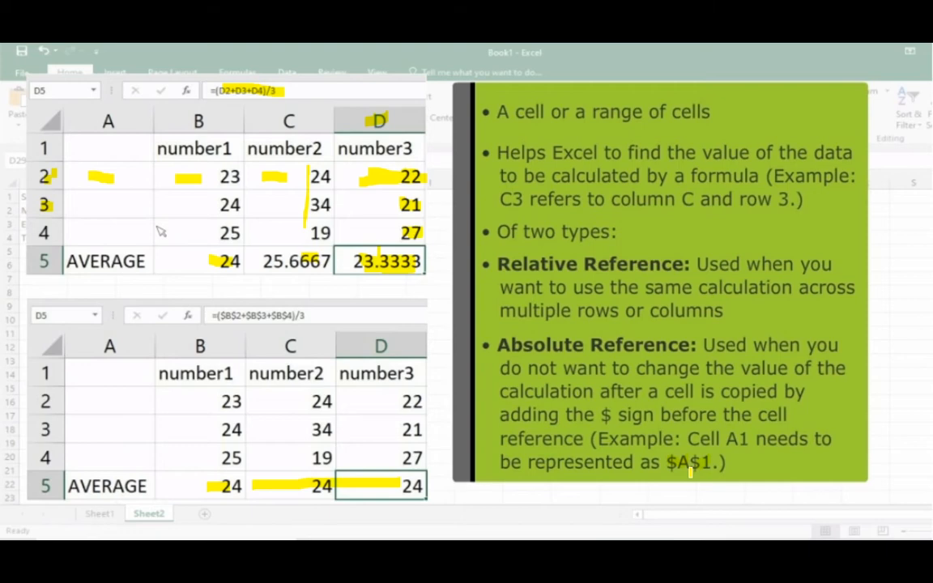
Switch to the Book1 workbook in Excel and point out the first num1 value and its average cell.
key(alt+Tab)
key(alt+Tab)
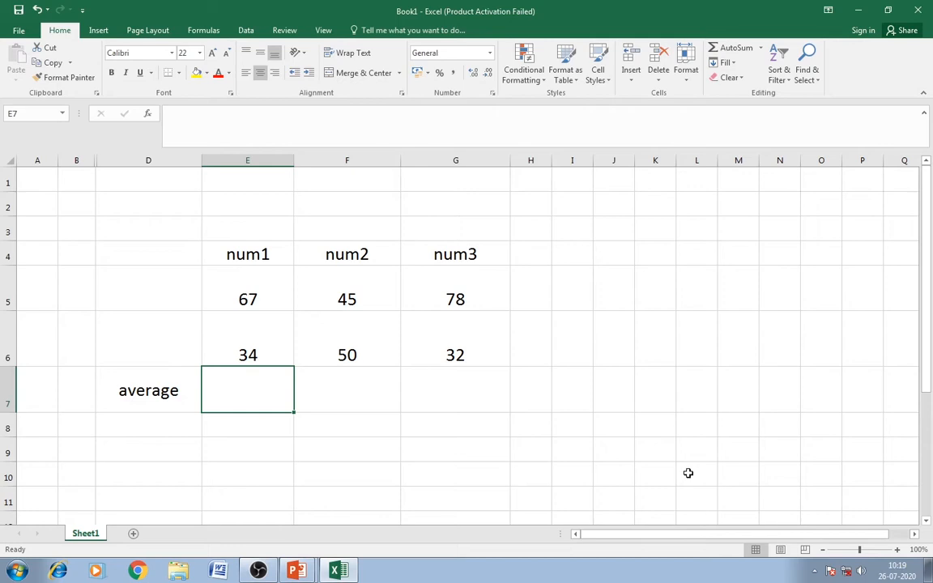
click(277, 304)
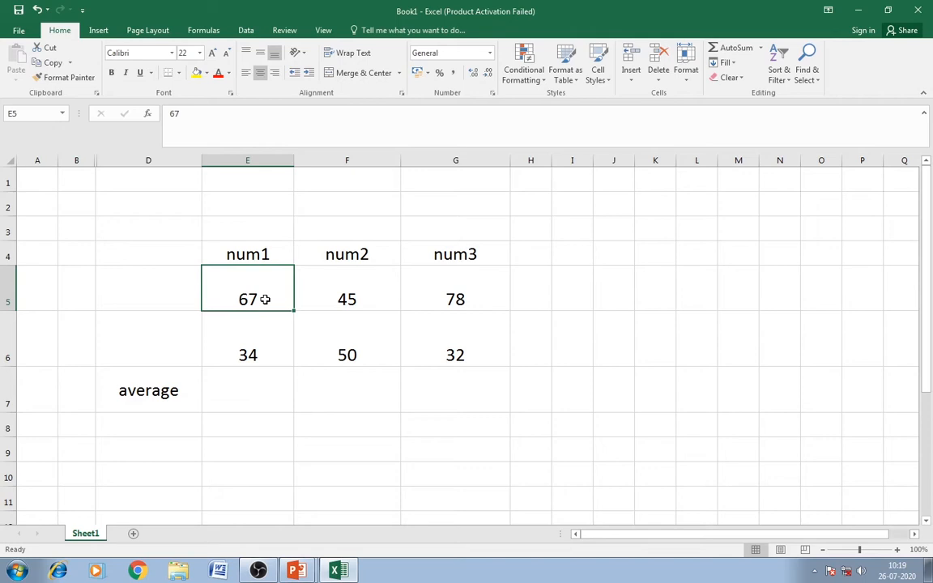
click(251, 392)
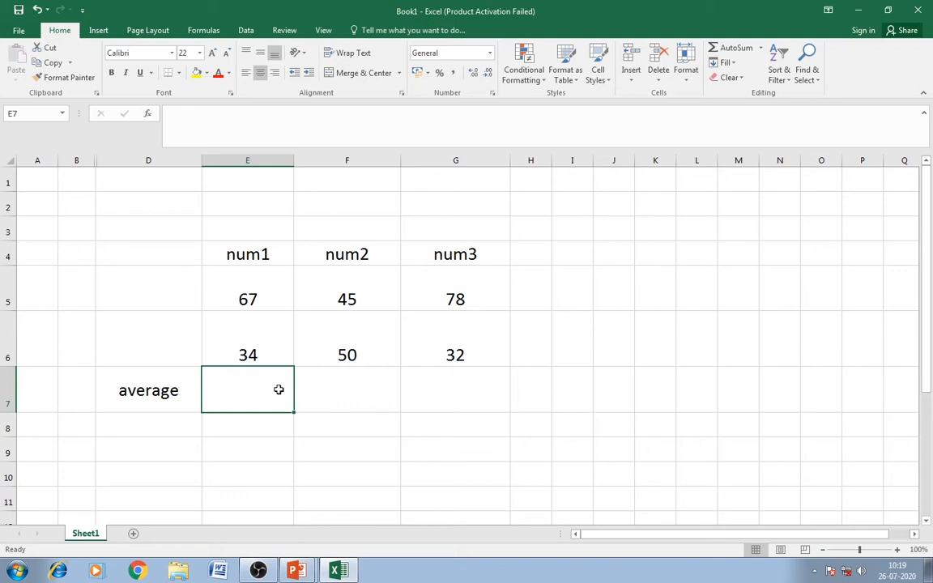
click(266, 298)
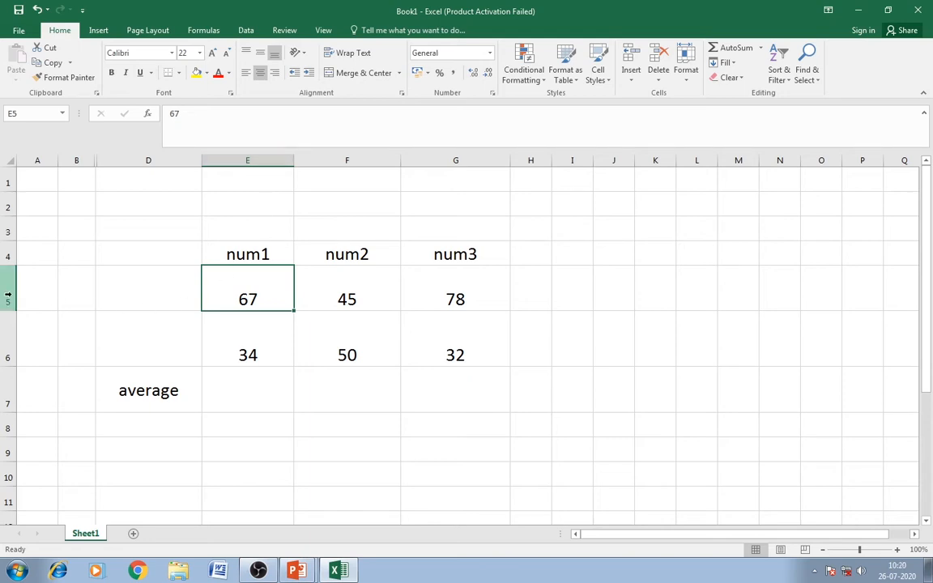
Enter the relative-reference formula =(E5+E6)/2 in the num1 average cell E7.
click(251, 397)
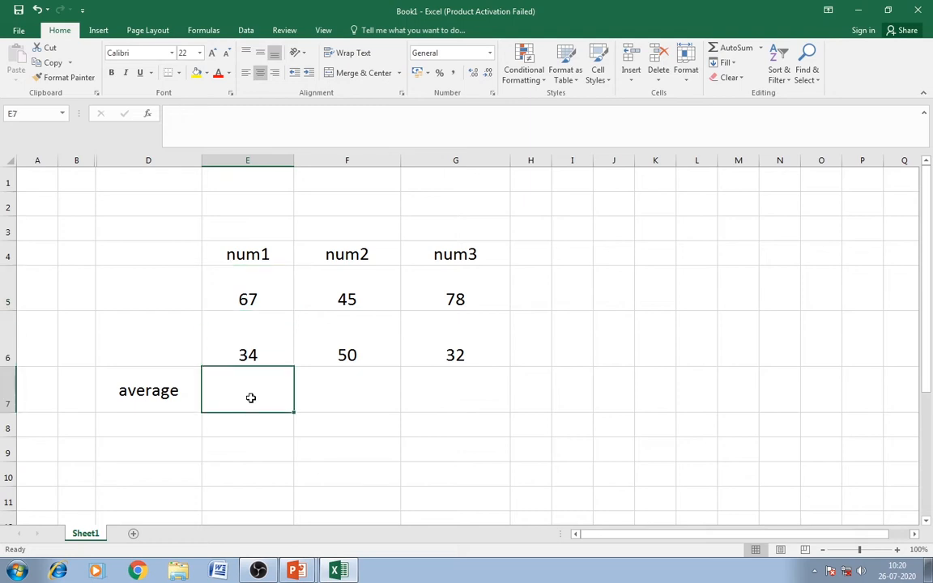
double_click(251, 398)
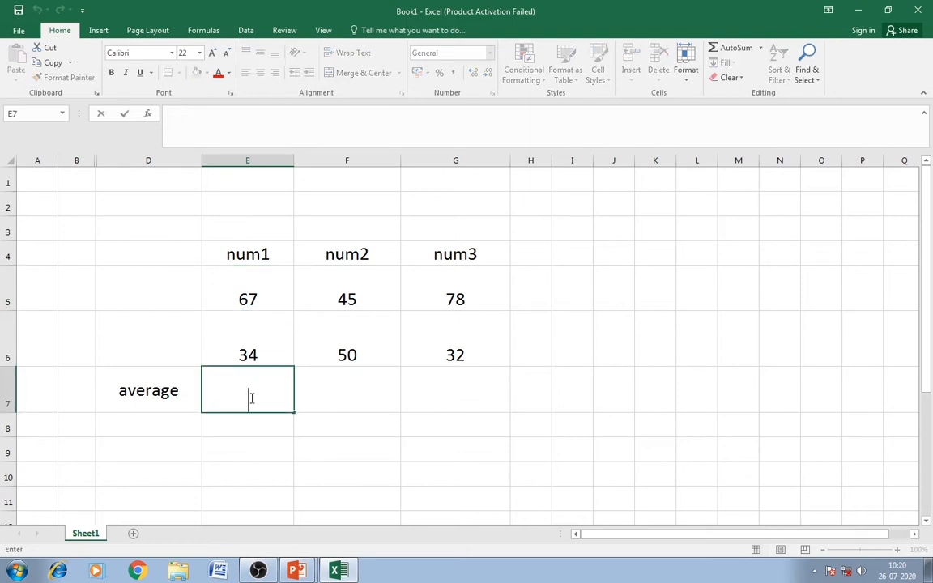
text(=)
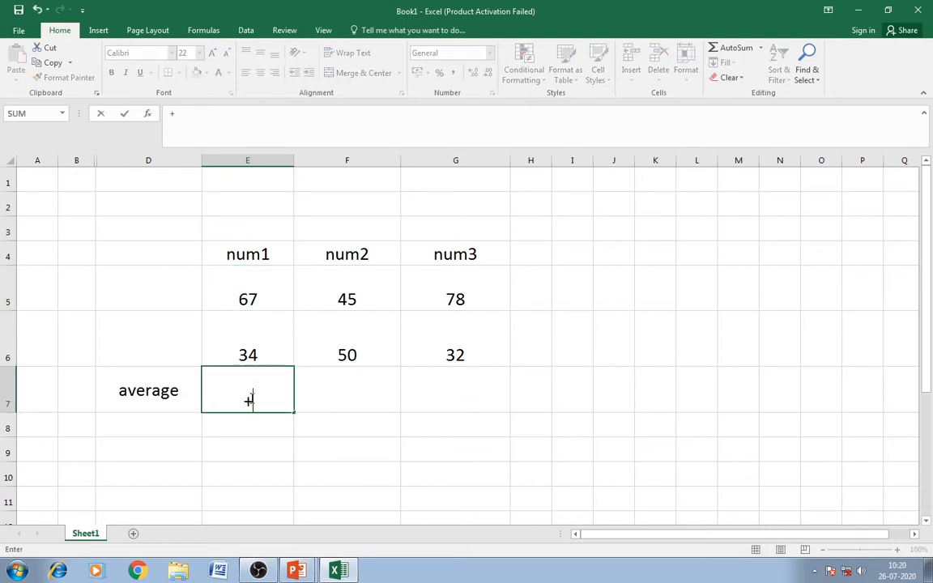
key(BackSpace)
text(=(E)
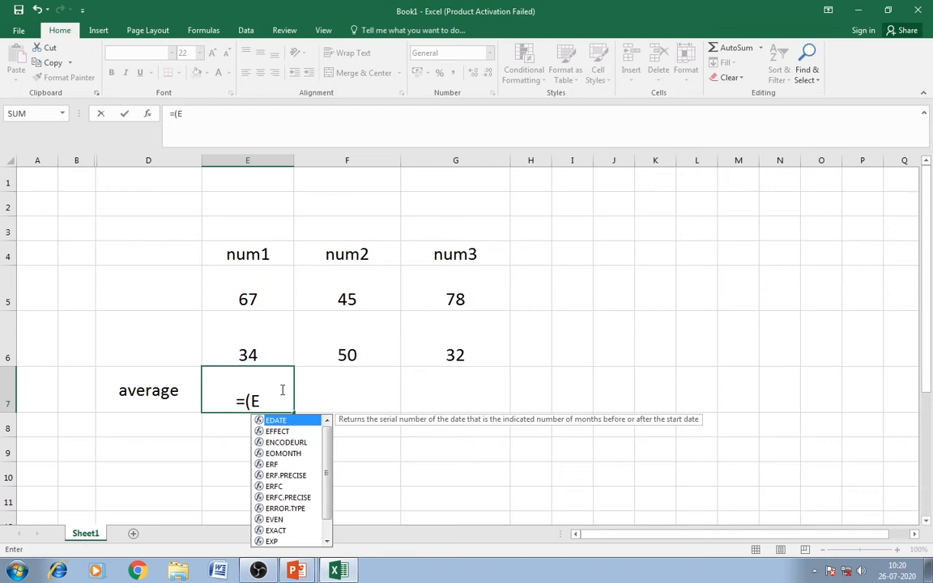
text(5)
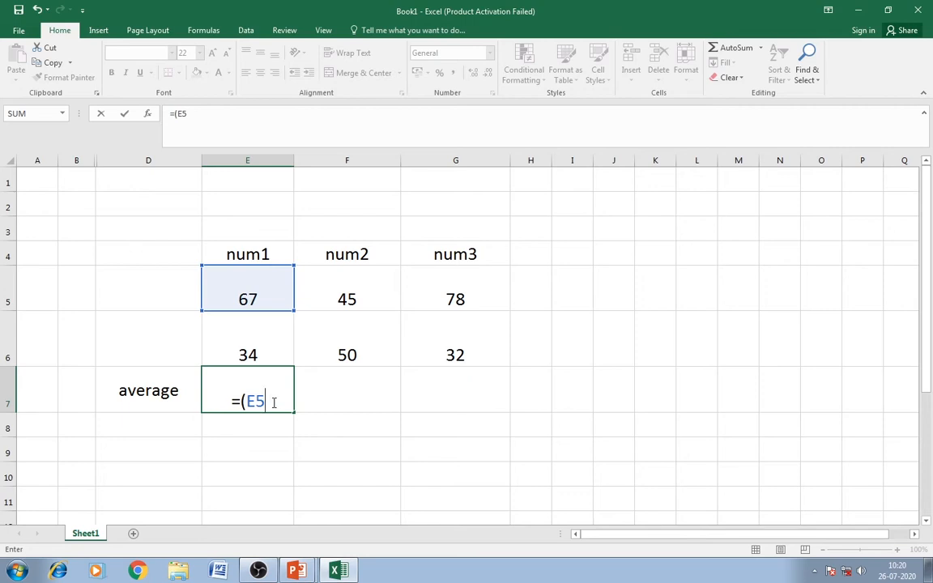
text(+)
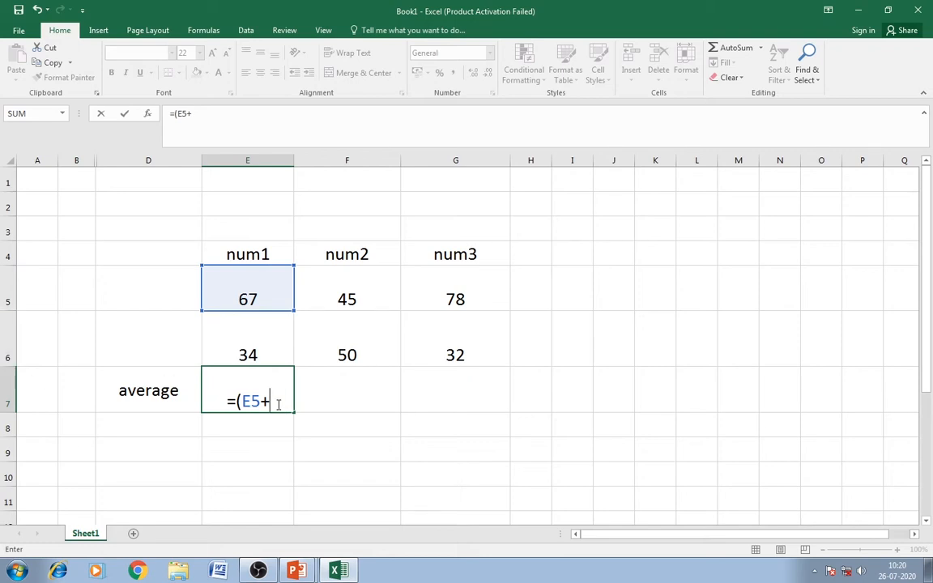
text(ER)
key(BackSpace)
text(6)
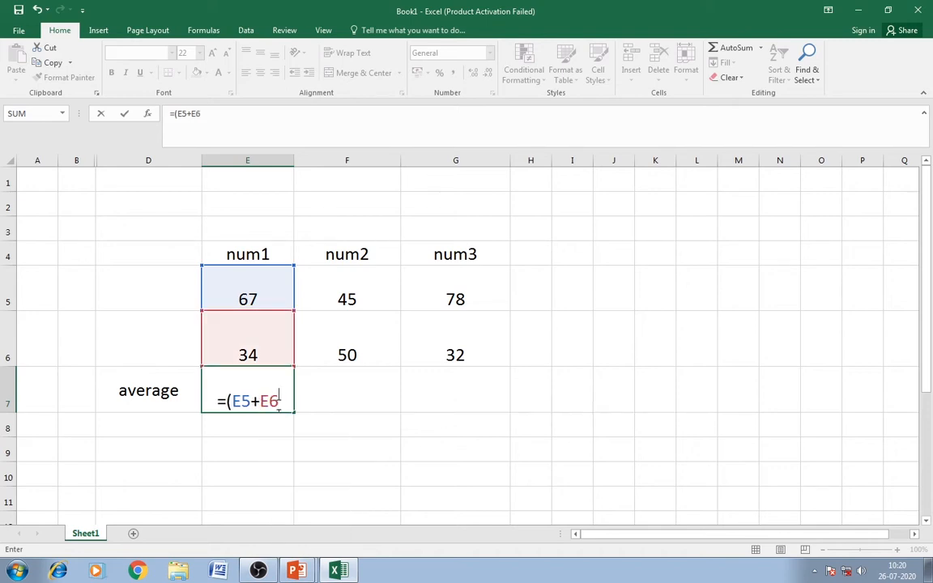
text())
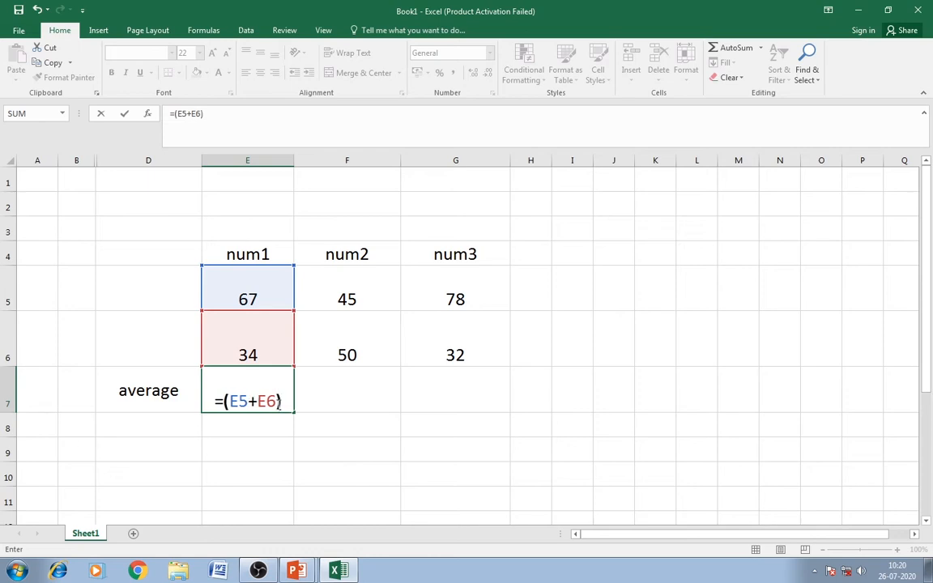
text(/)
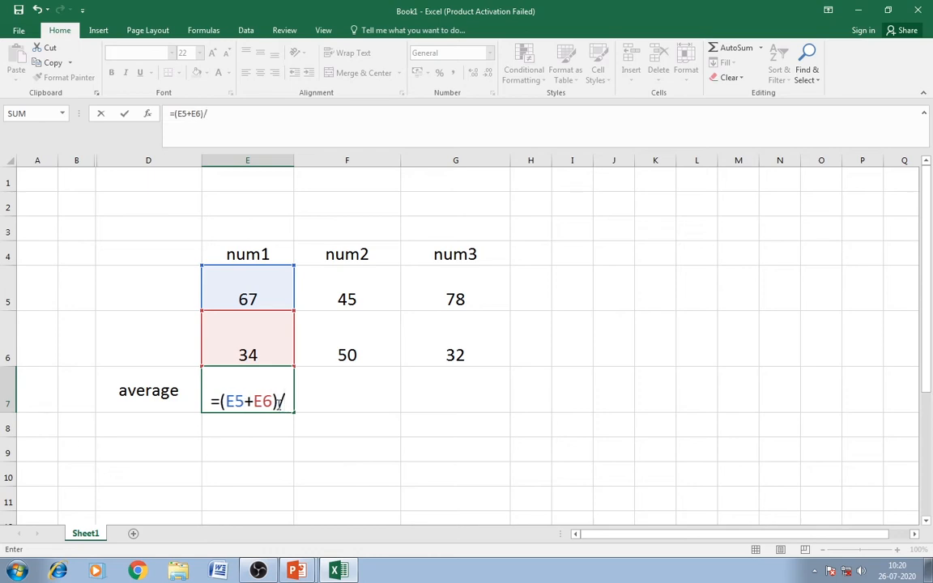
text(2)
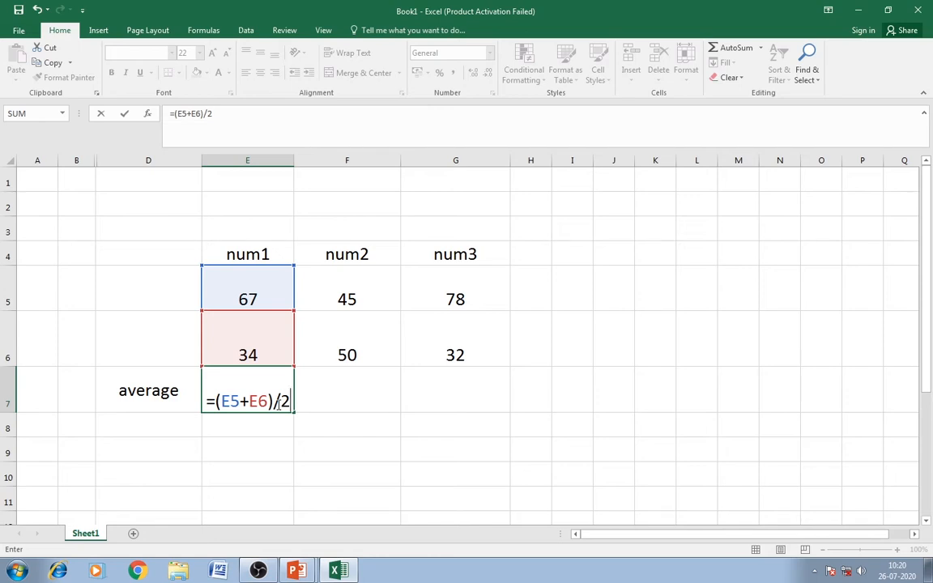
key(Return)
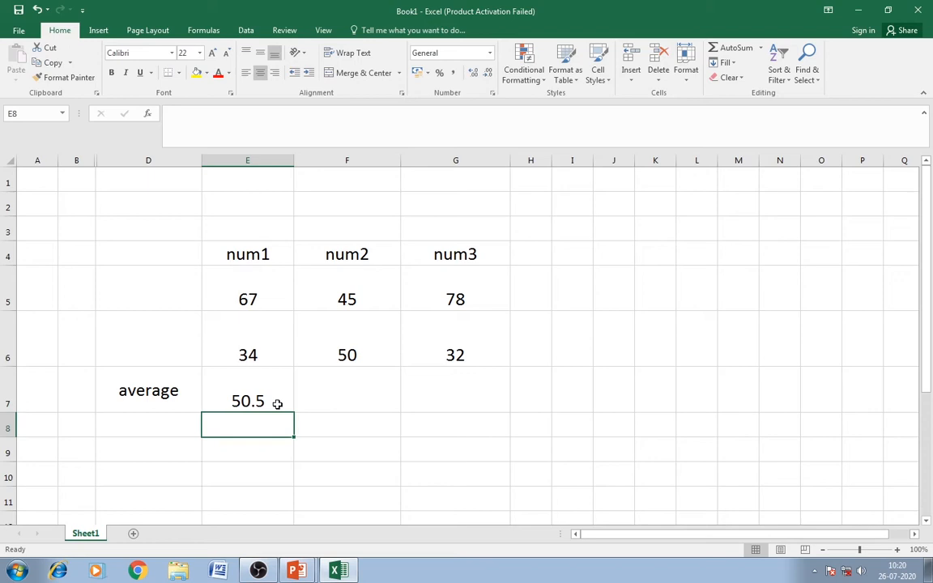
Fill the average formula from E7 across to F7 and G7.
click(277, 397)
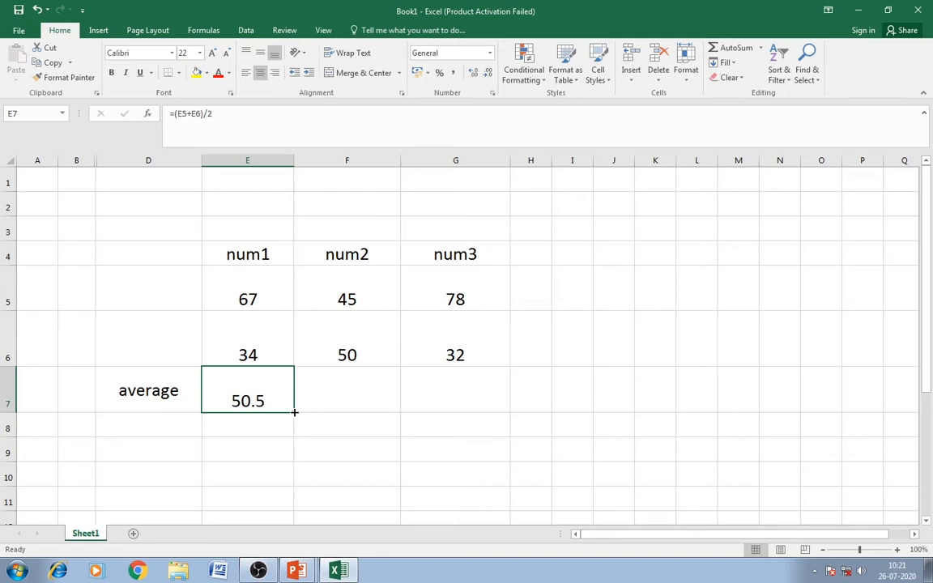
drag(294, 413, 480, 409)
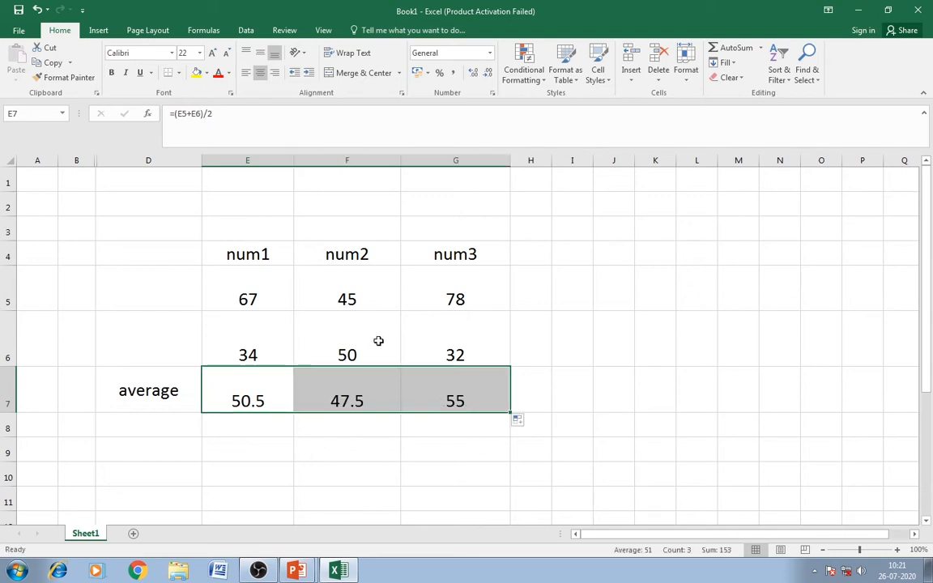
Inspect the num2 values in F5 and F6 and the copied average formula in F7.
click(375, 293)
click(371, 336)
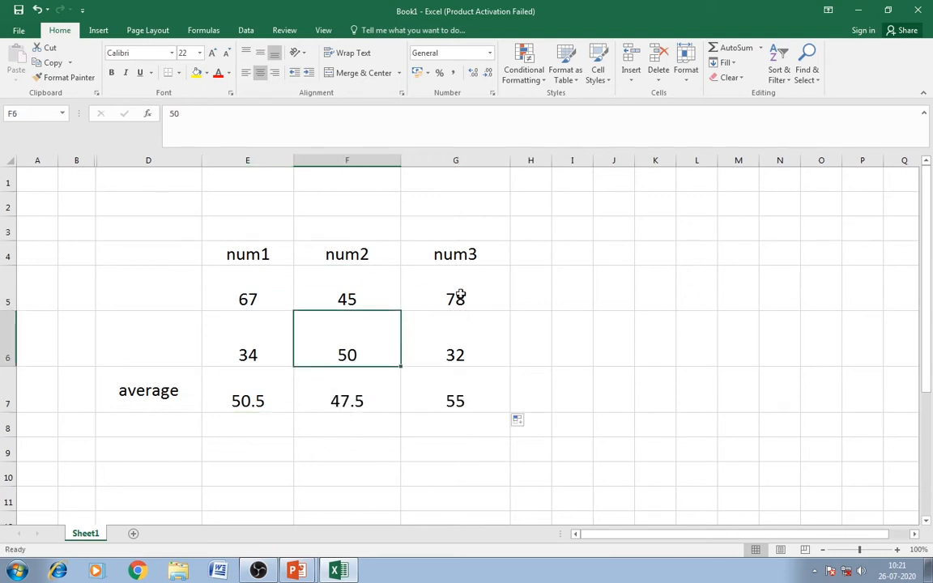
click(367, 302)
click(357, 362)
click(353, 414)
click(347, 402)
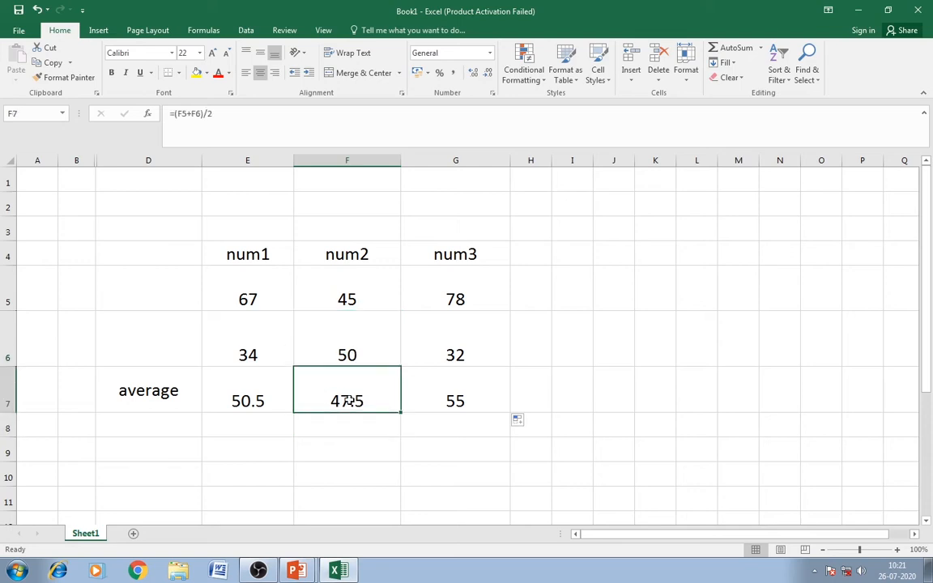
Inspect the num3 values in G5 and G6 and display the cell references used by the formula in G7.
click(484, 290)
click(476, 349)
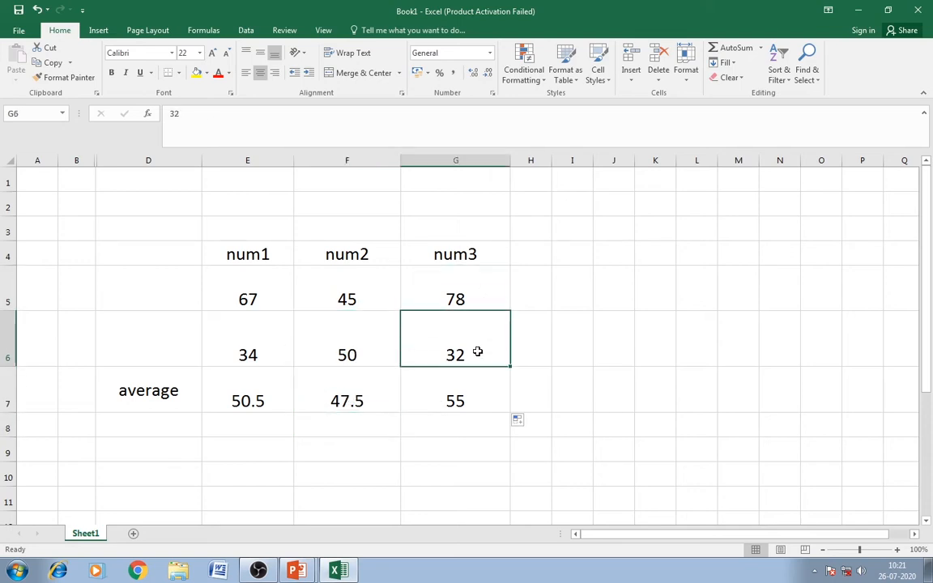
click(464, 296)
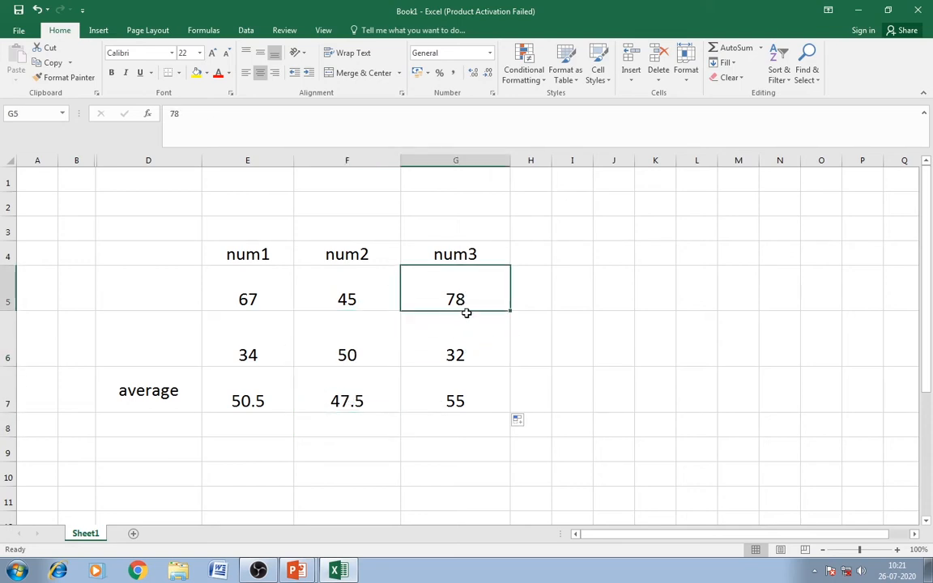
click(466, 320)
click(466, 396)
double_click(460, 401)
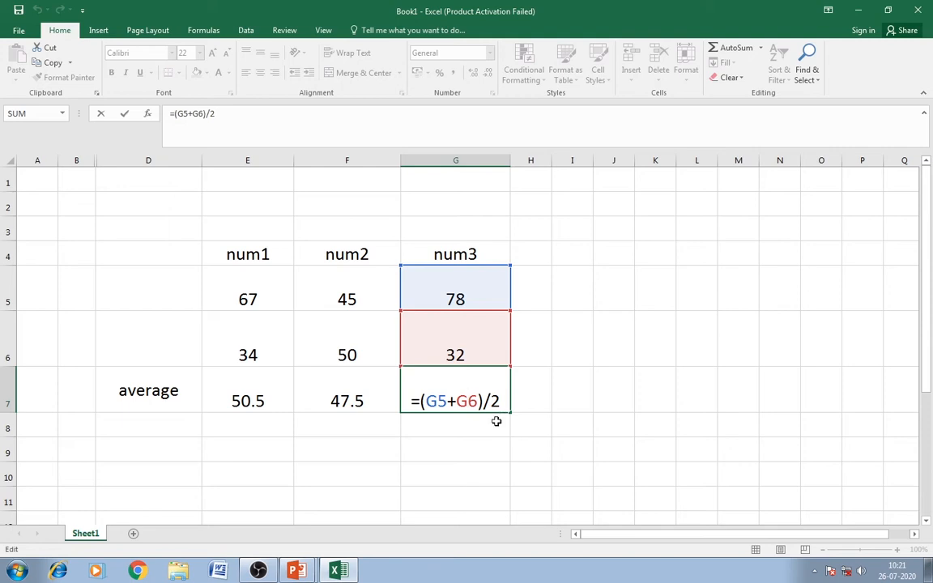
drag(405, 452, 397, 457)
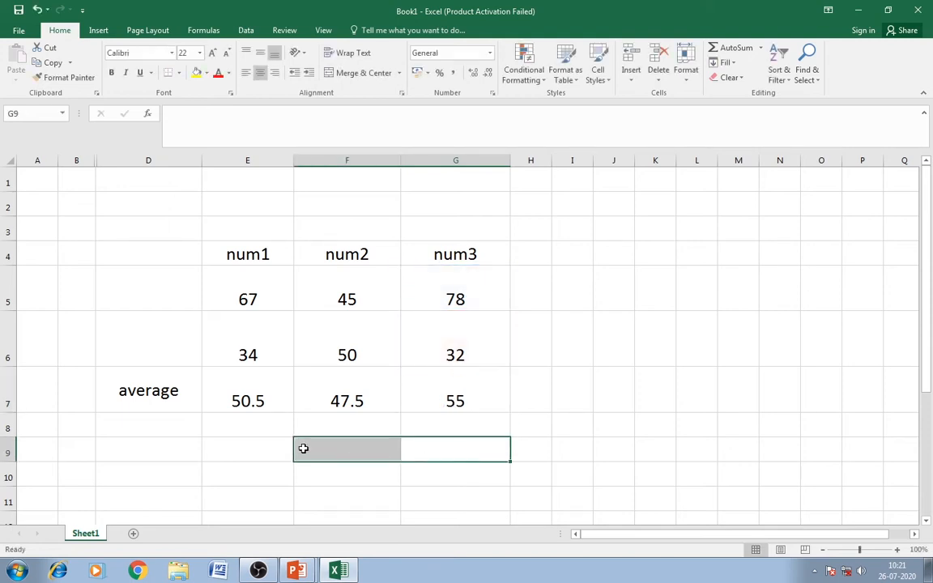
Compare the cell references in the average formulas of E7 and F7.
click(259, 439)
click(253, 399)
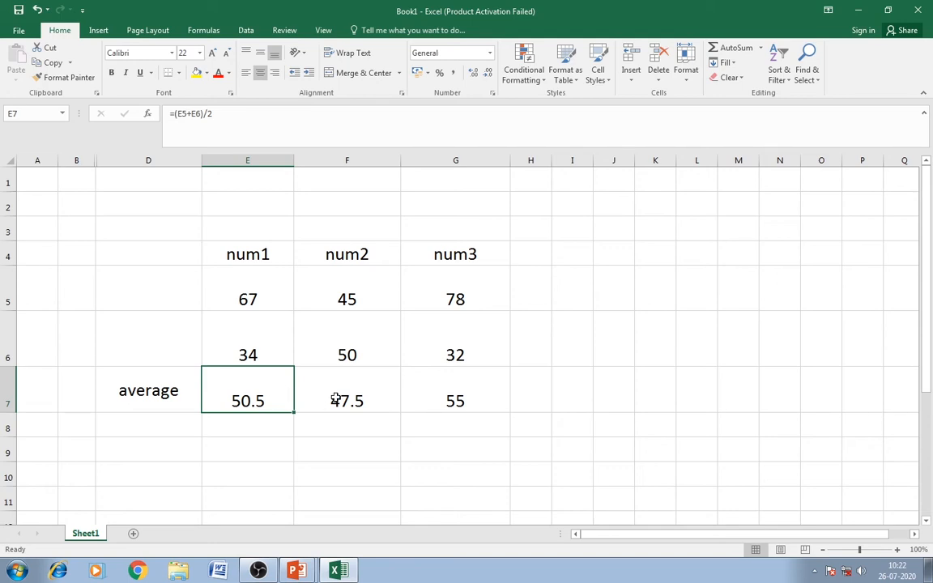
double_click(271, 389)
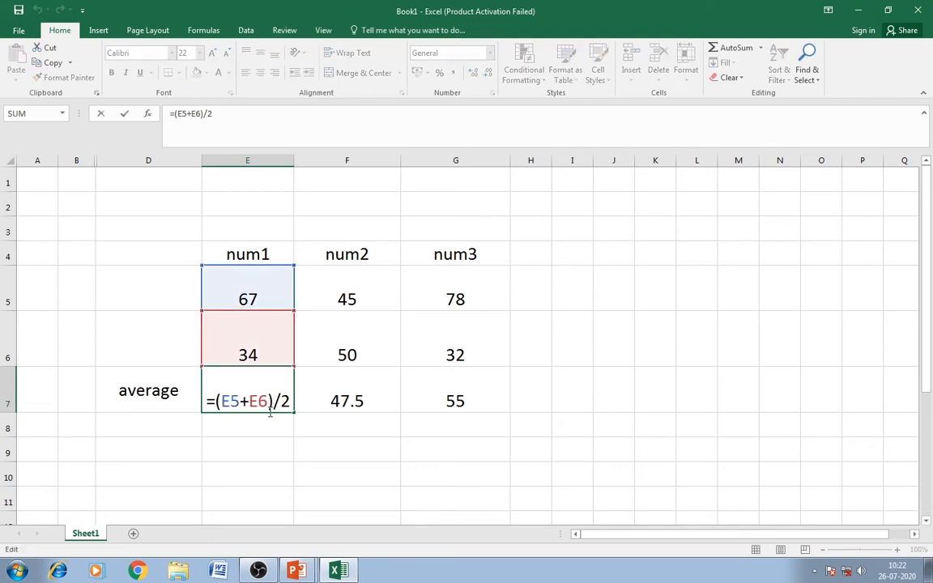
double_click(369, 388)
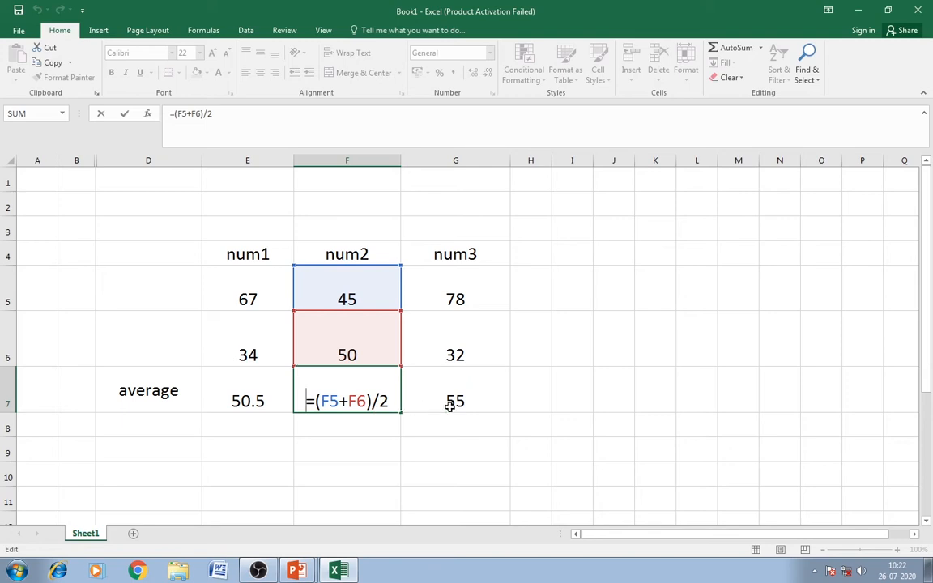
text(=)
click(476, 403)
click(568, 390)
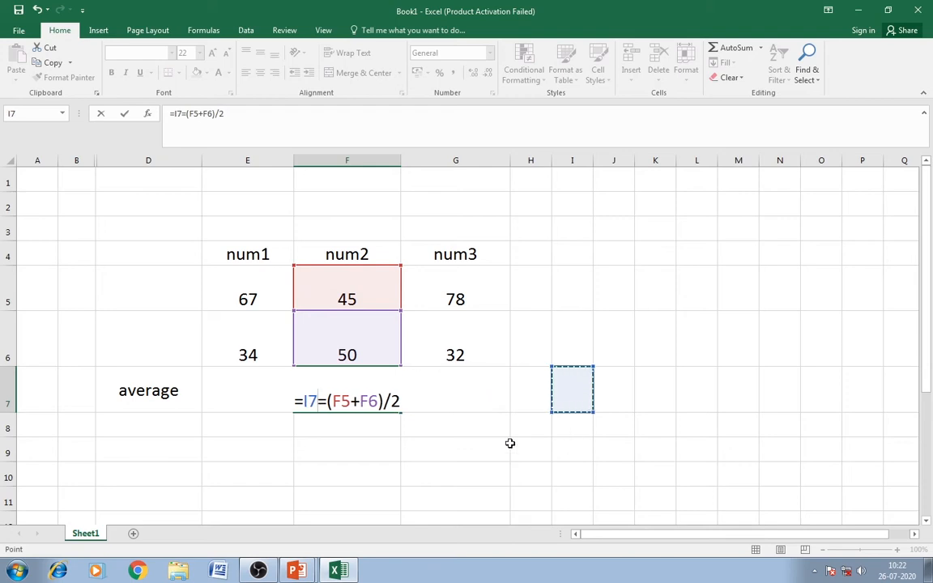
click(593, 468)
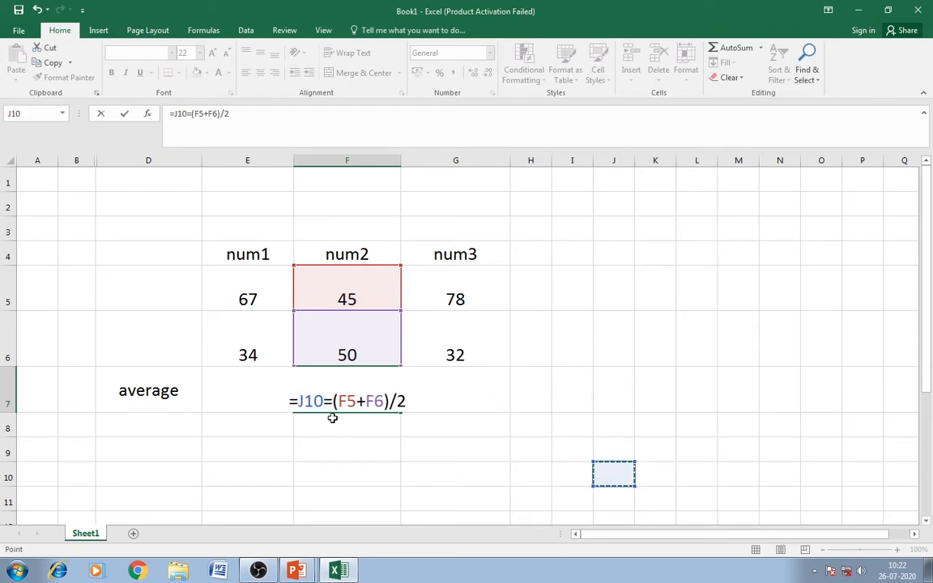
key(BackSpace)
key(BackSpace)
key(BackSpace)
key(BackSpace)
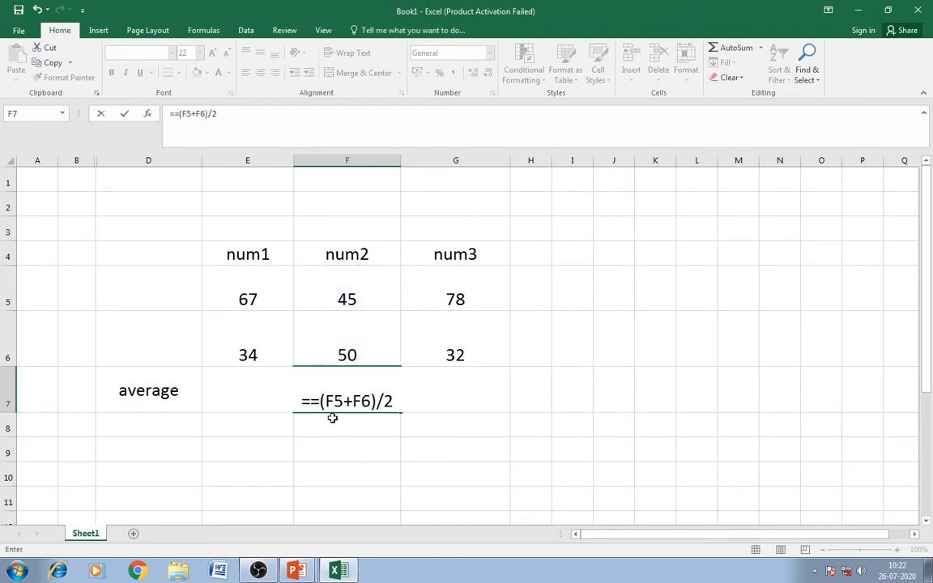
text(=)
click(426, 455)
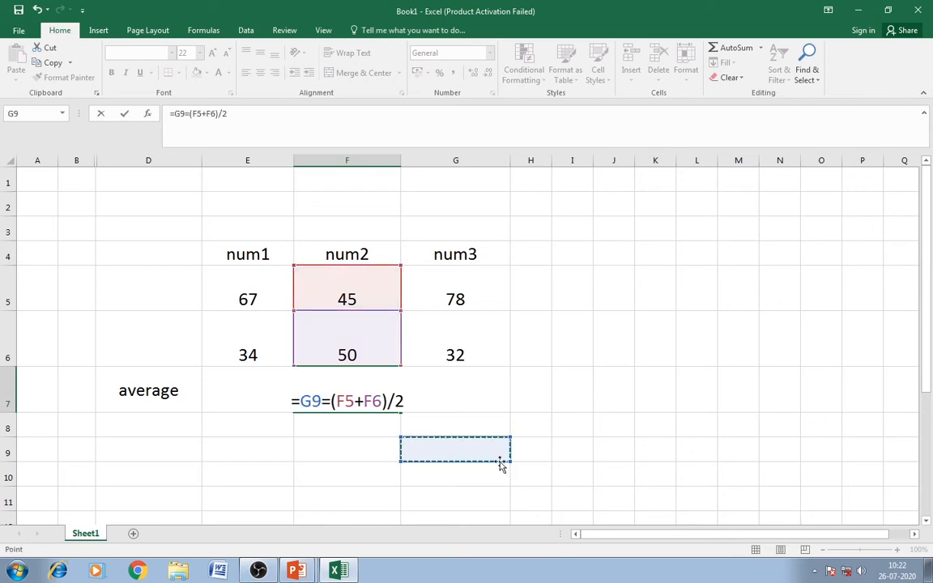
key(BackSpace)
key(BackSpace)
key(BackSpace)
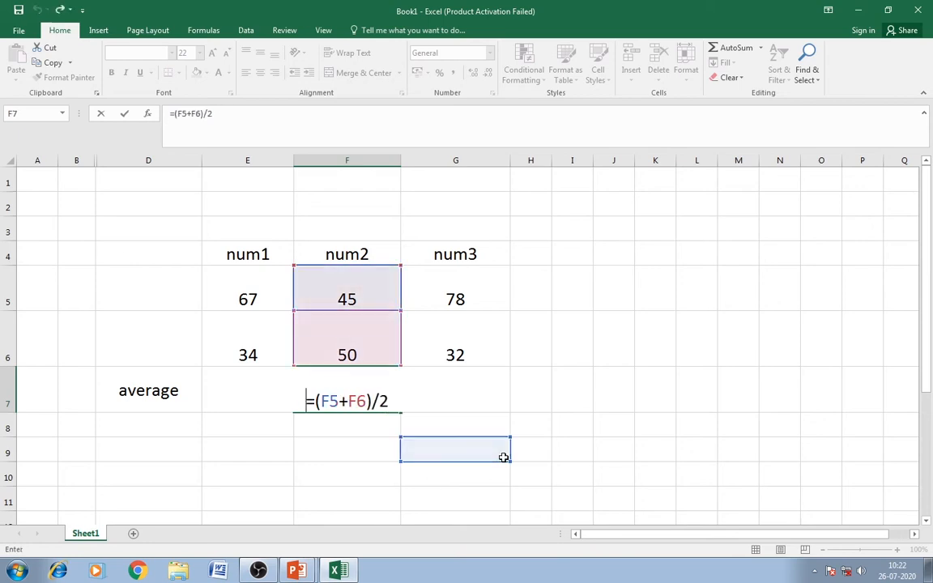
text(=)
click(502, 457)
key(BackSpace)
key(BackSpace)
key(BackSpace)
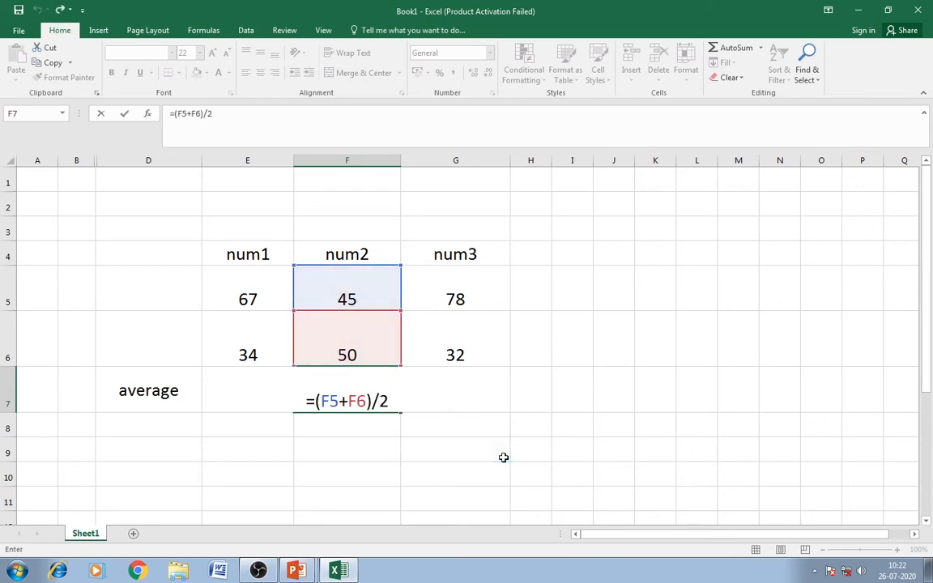
text(=)
click(503, 457)
click(589, 398)
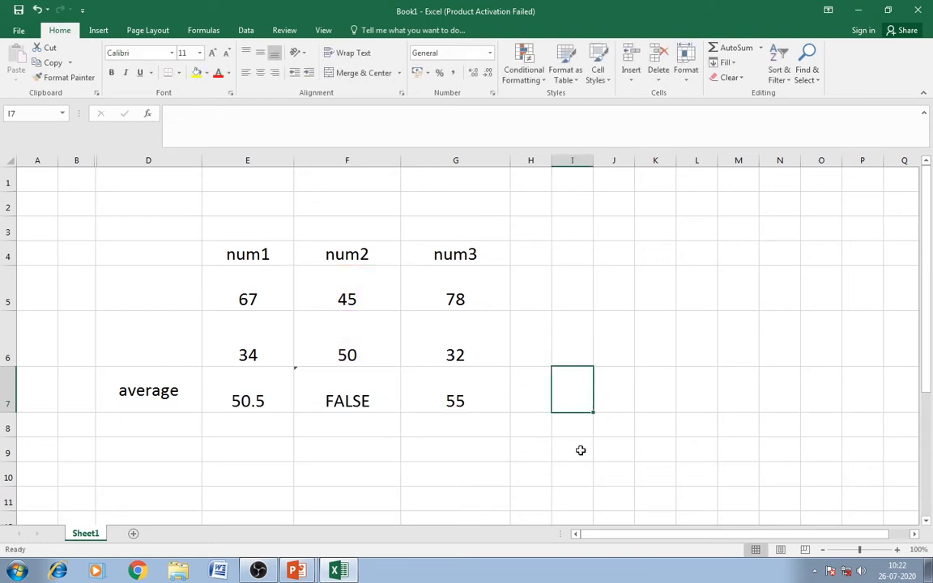
click(437, 405)
click(385, 400)
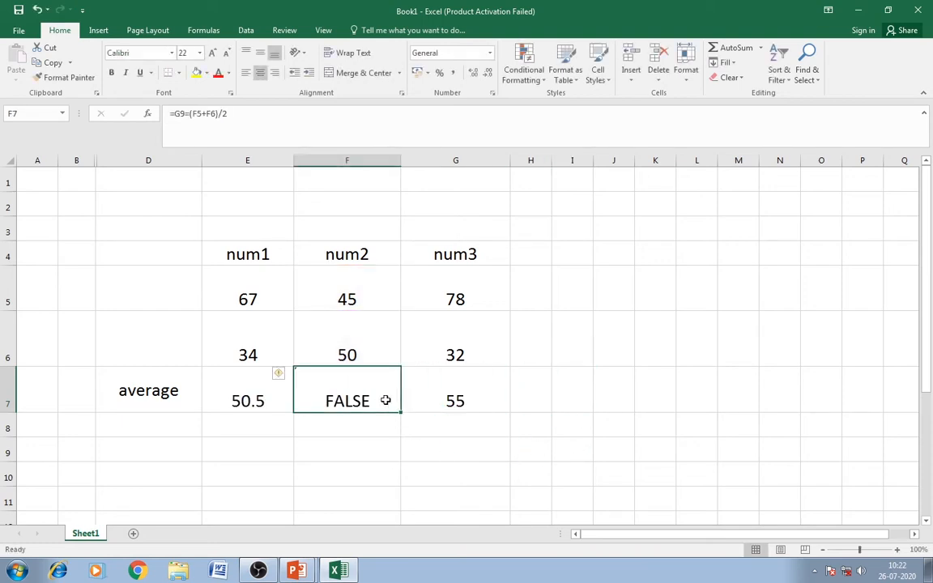
Clear the average formulas from G7, F7 and E7.
click(471, 390)
key(Delete)
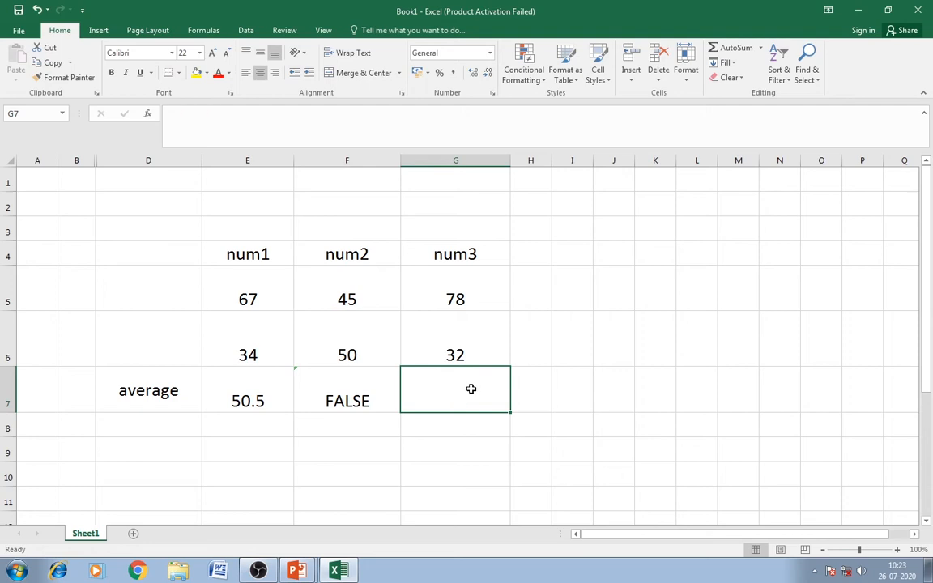
click(340, 397)
key(Delete)
click(259, 398)
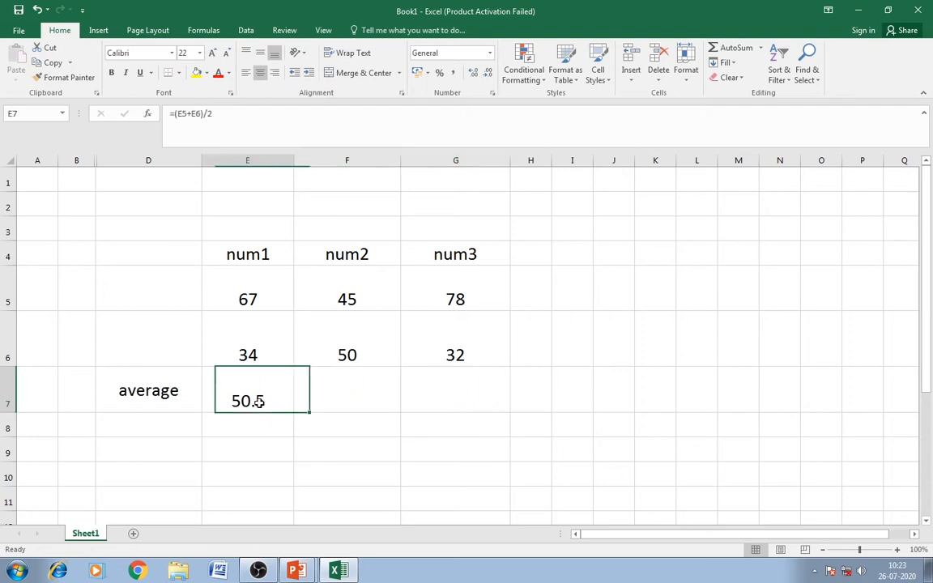
key(Delete)
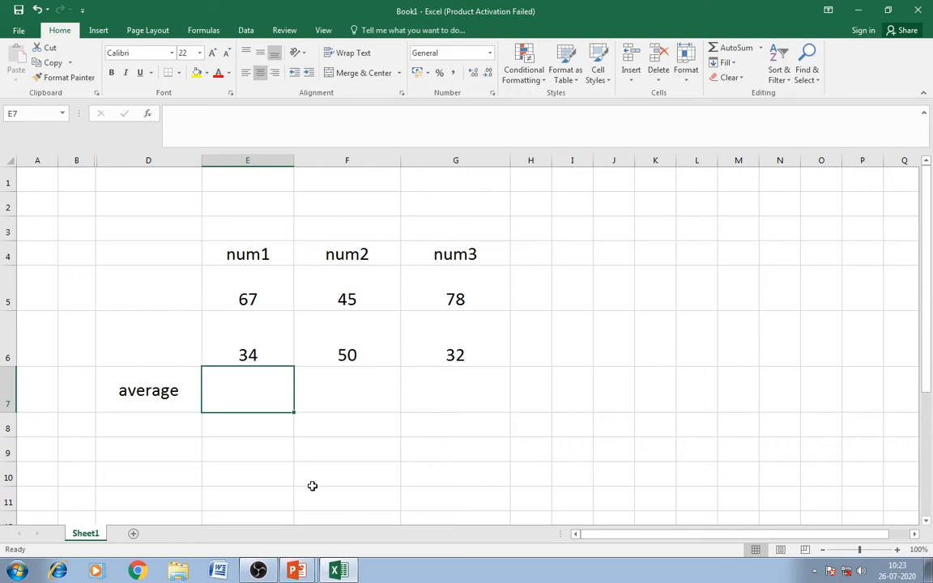
Begin a new average formula in E7 with an opening parenthesis and the absolute reference $E$5.
double_click(269, 402)
text(=)
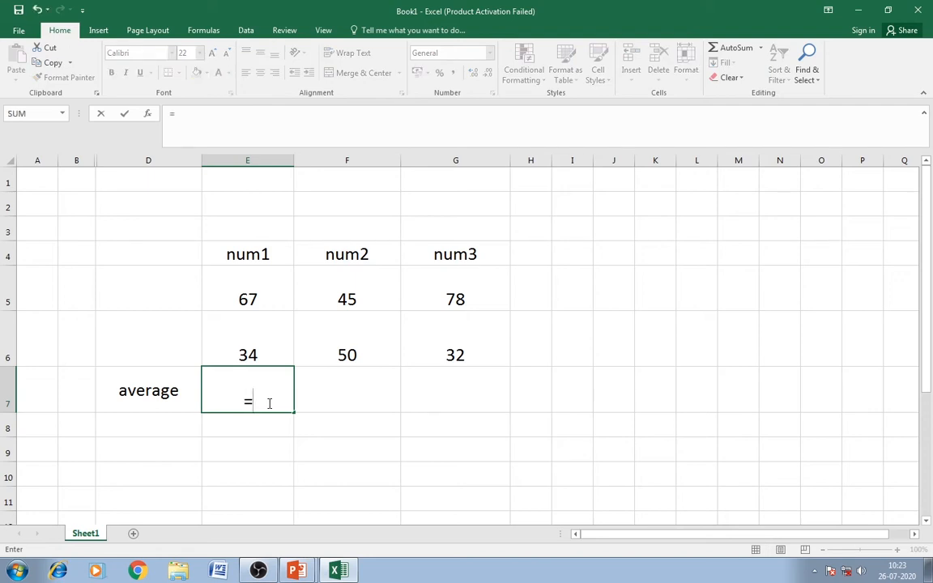
text(($)
click(264, 291)
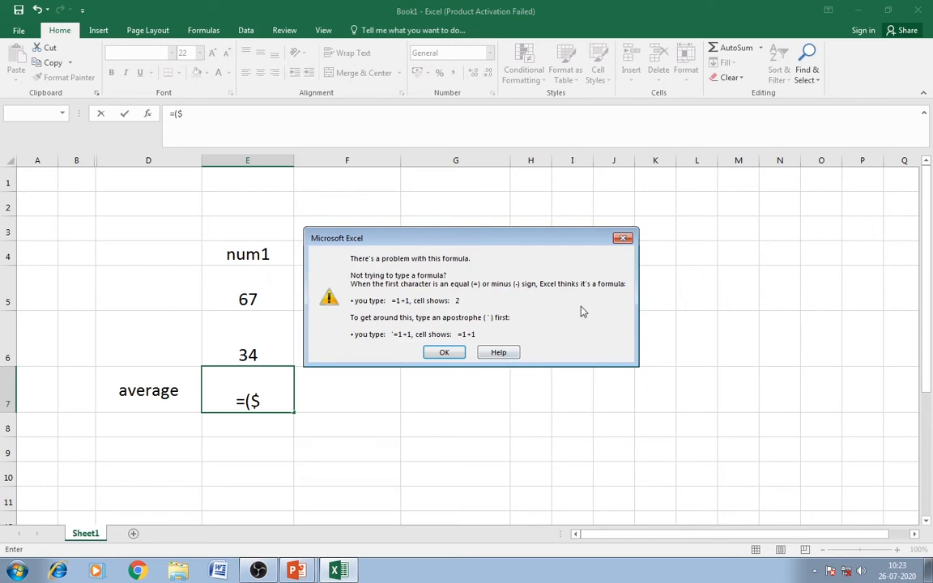
click(622, 238)
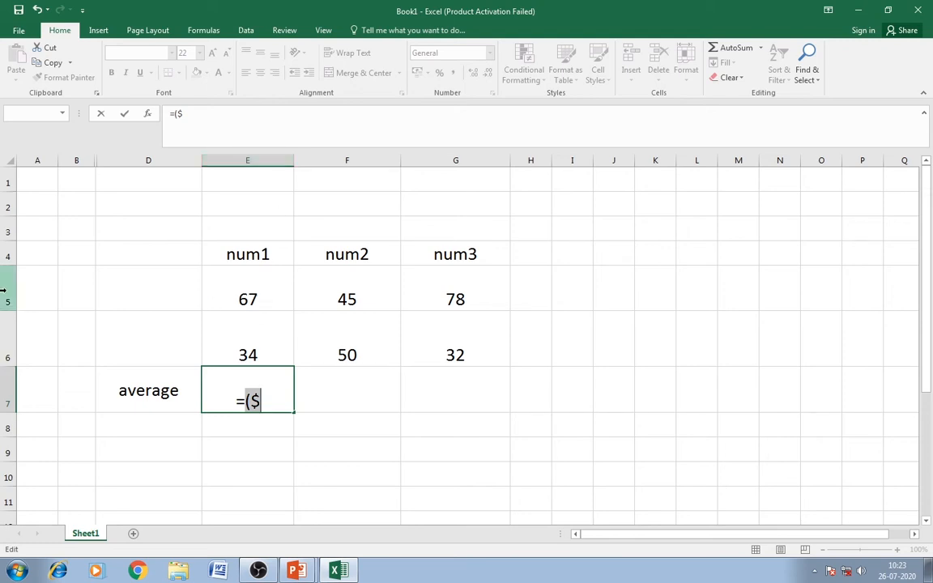
click(267, 402)
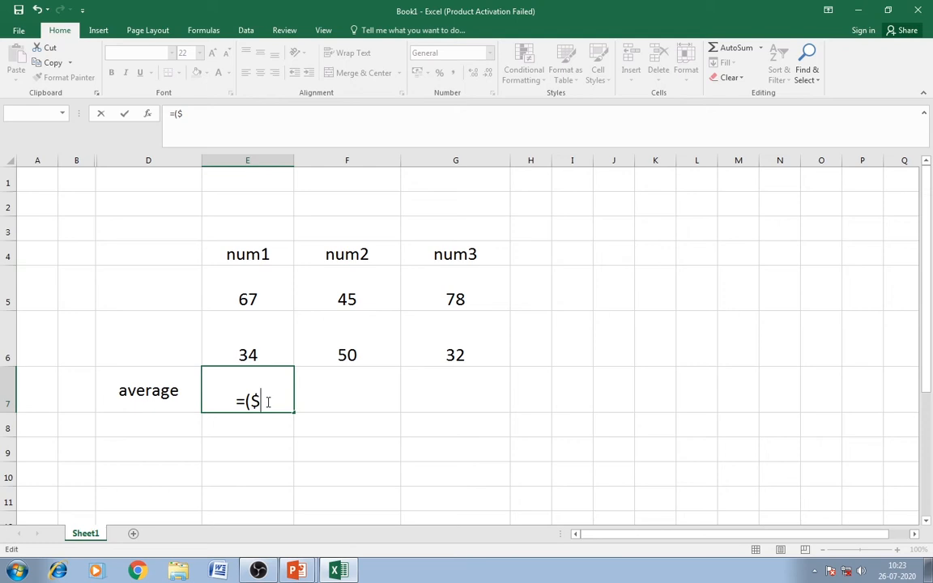
text(e)
key(BackSpace)
text(E$)
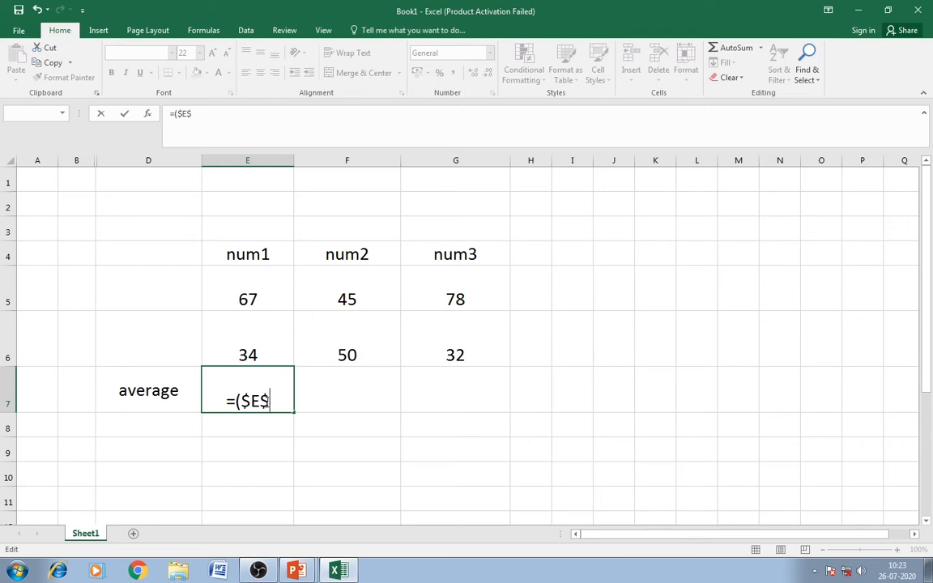
text(5)
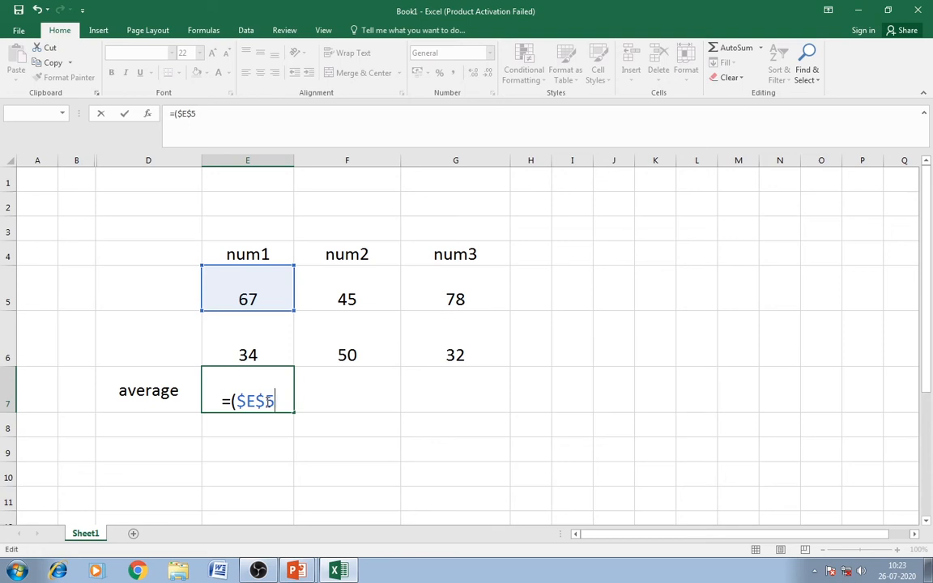
Complete the E7 formula as =($E$5+$E$6)/2 by adding the absolute reference $E$6 and dividing the sum by 2.
text(+)
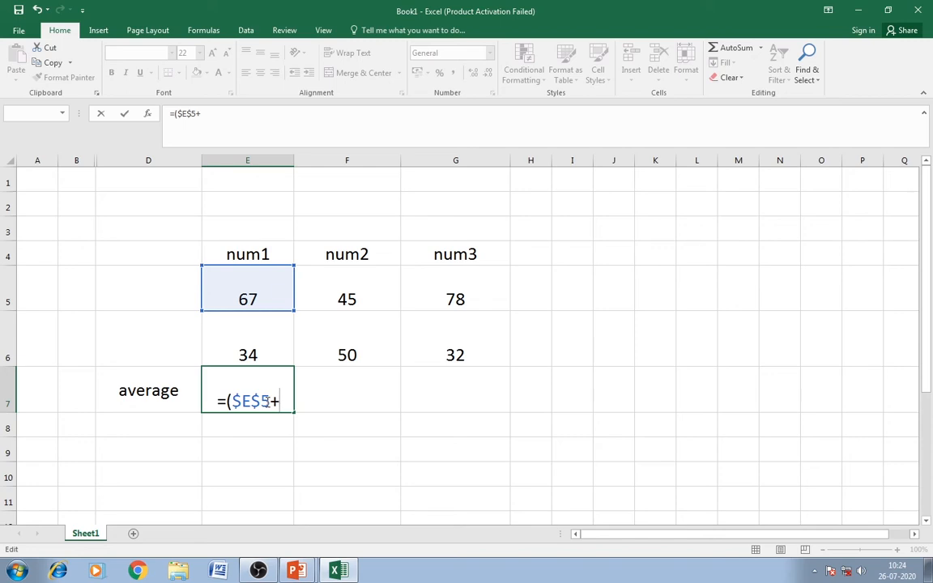
text($)
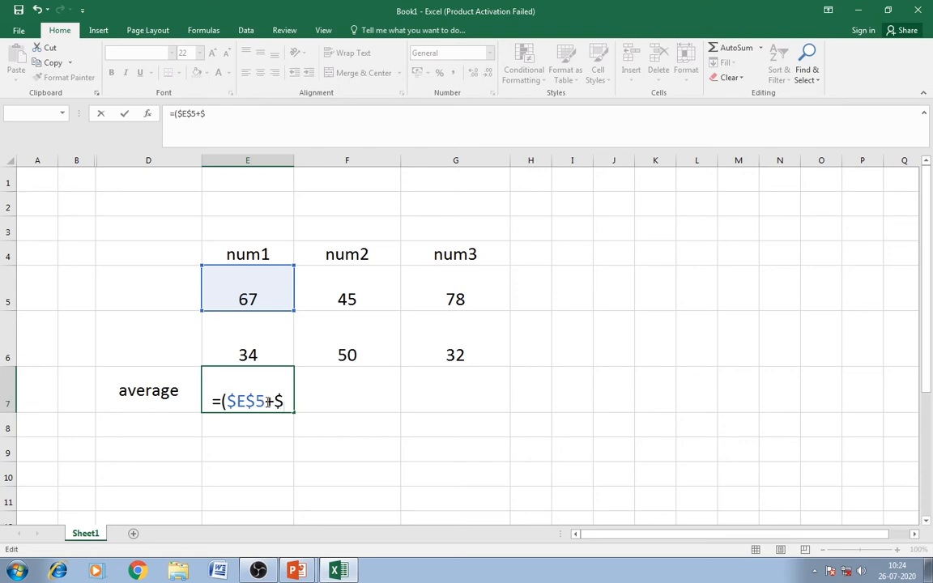
text(e)
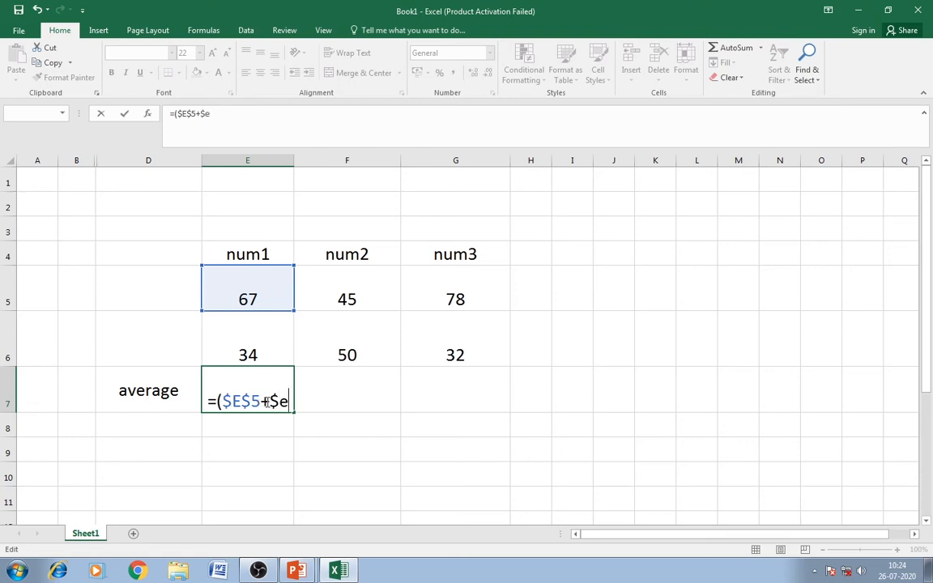
key(BackSpace)
text(E$)
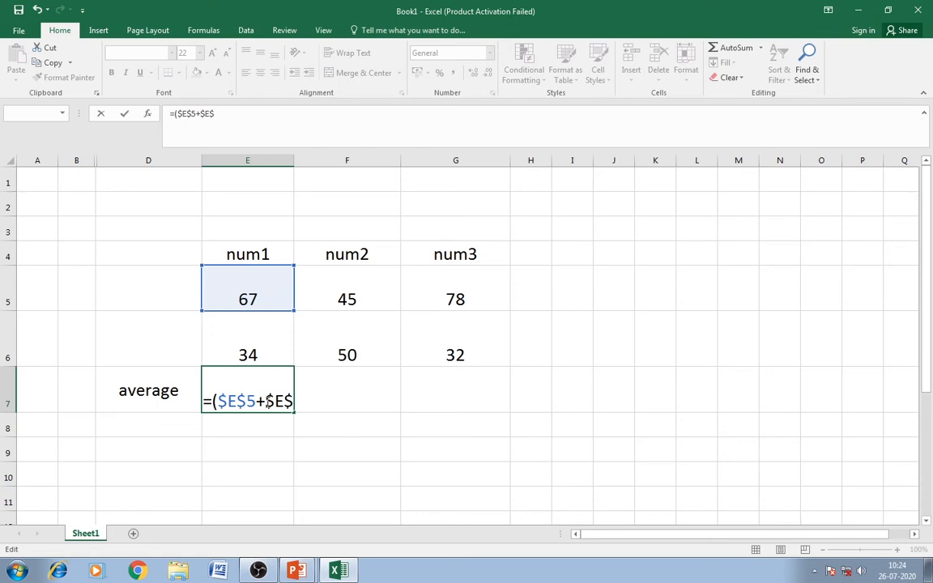
text(6)
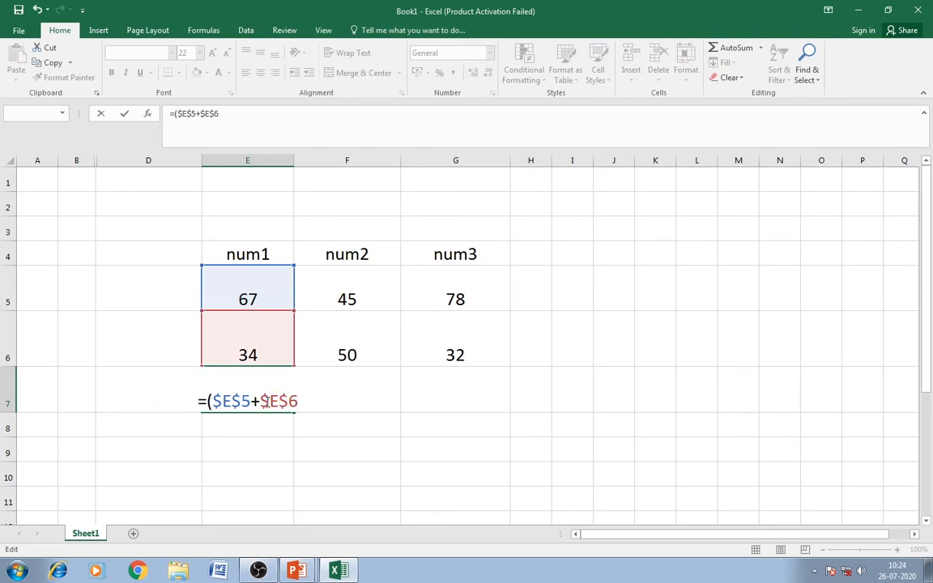
text())
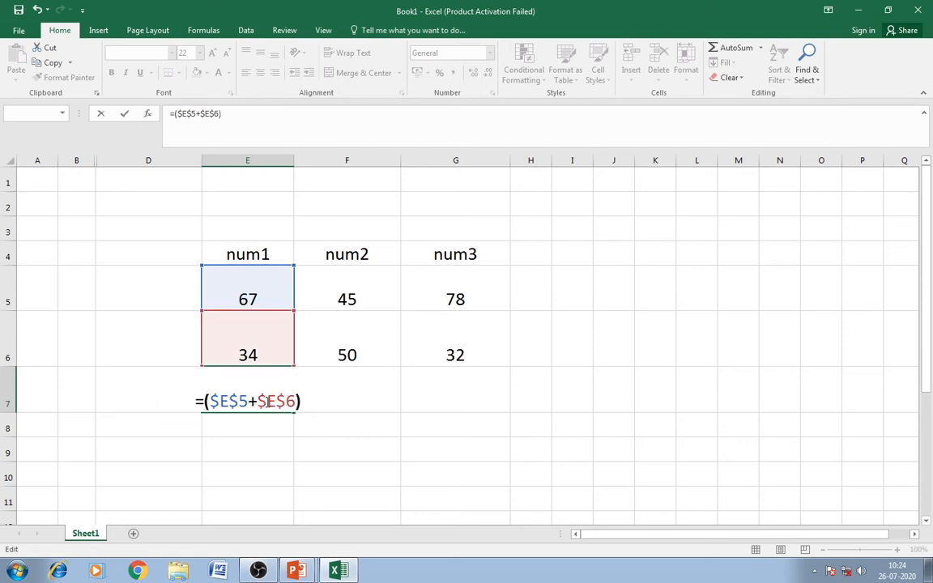
text(/)
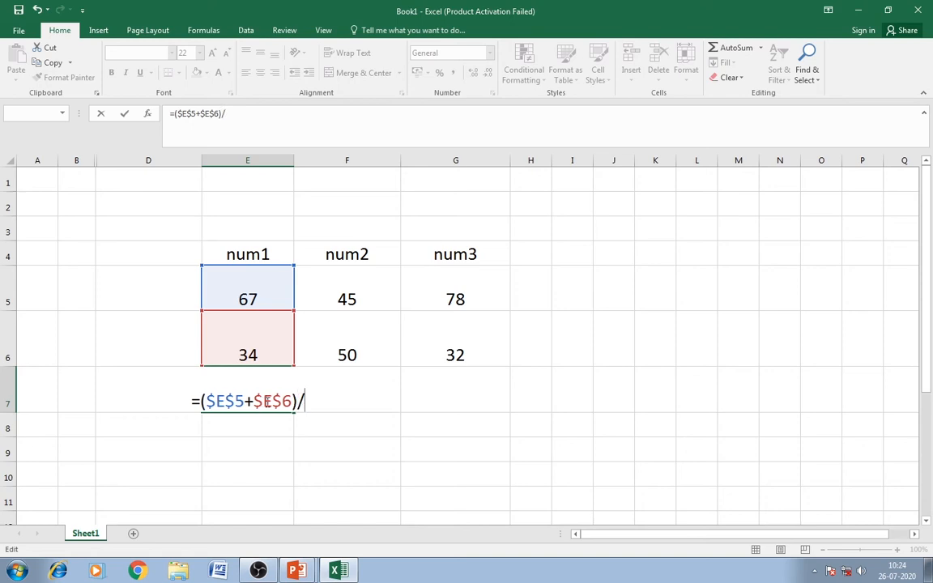
text(2)
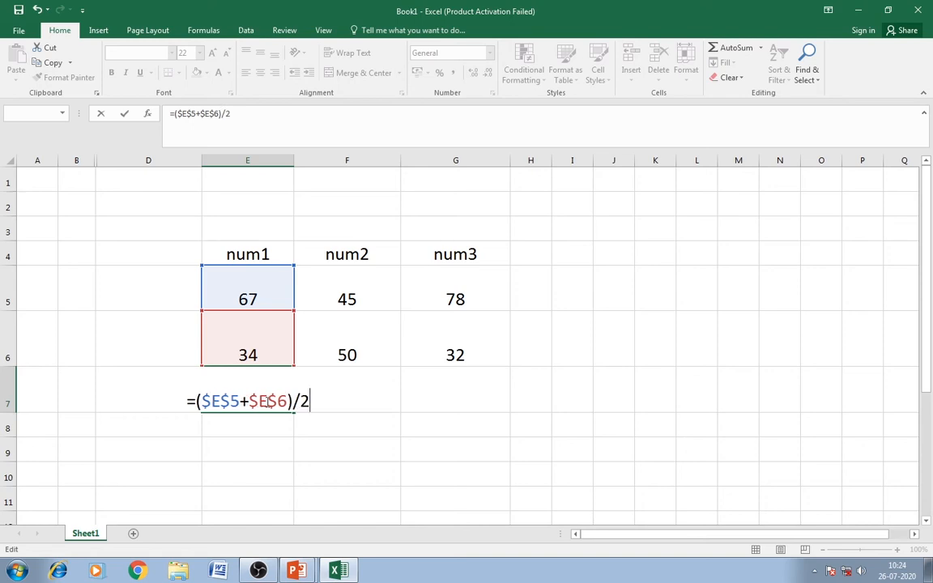
key(Return)
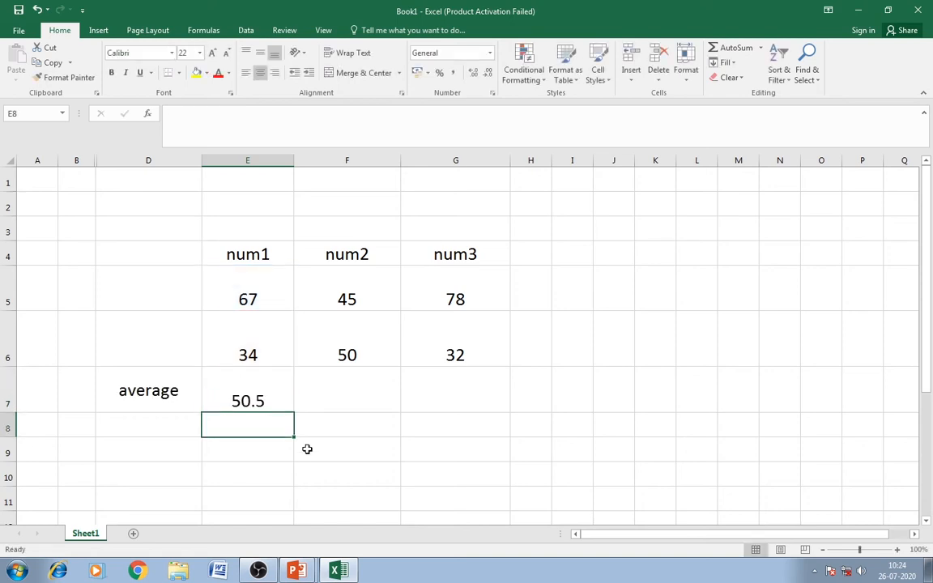
Fill the absolute-reference average formula from E7 across to F7 and G7.
click(282, 401)
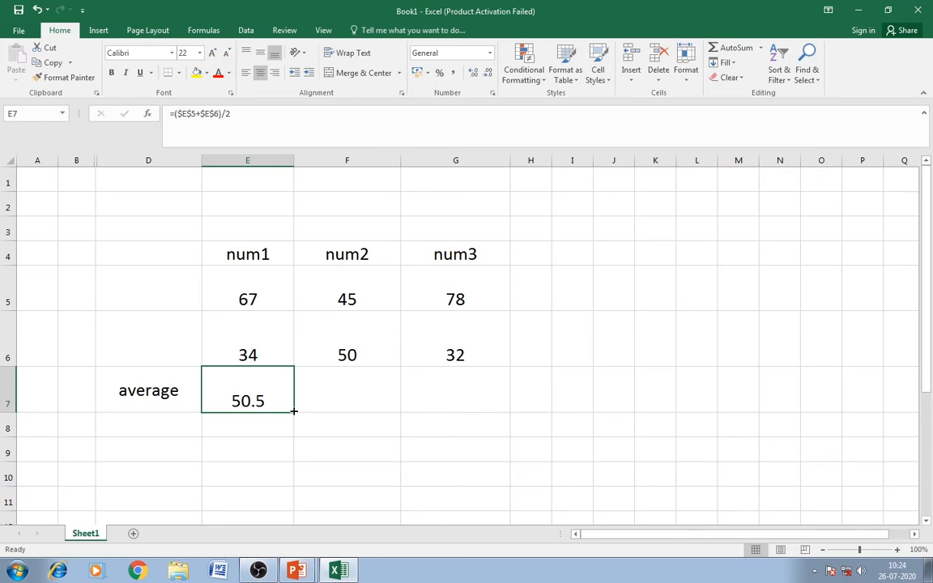
drag(293, 412, 337, 413)
drag(390, 409, 502, 406)
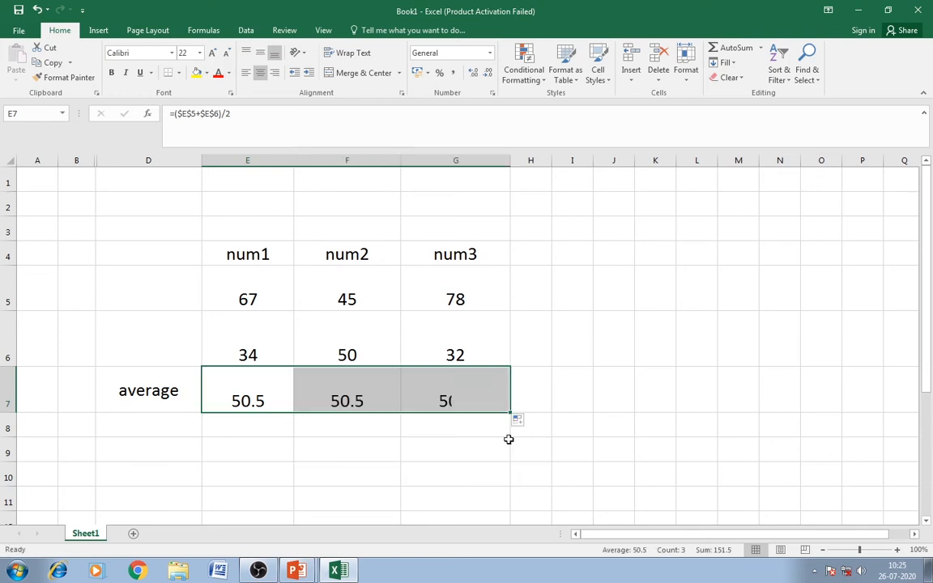
click(399, 484)
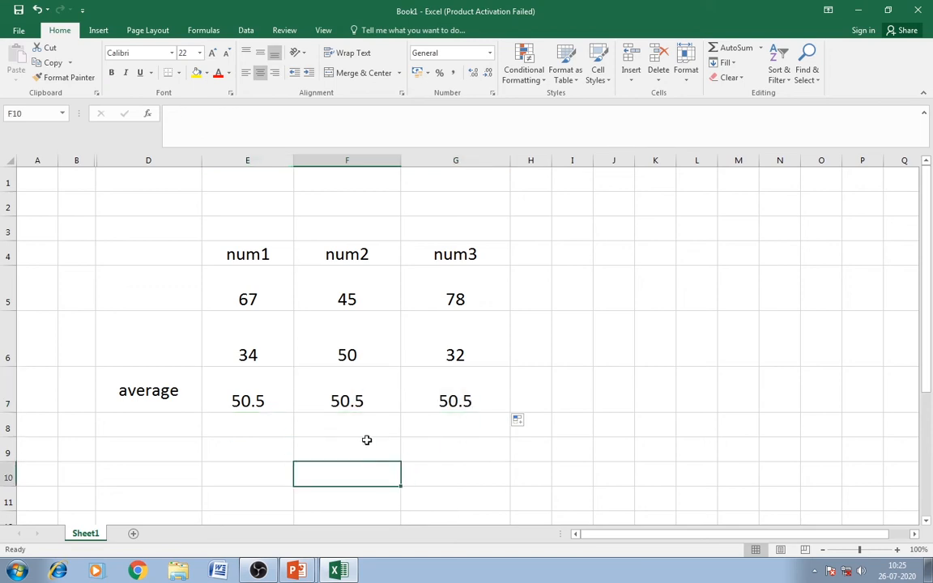
Compare the average formulas in E7, F7 and G7.
click(346, 393)
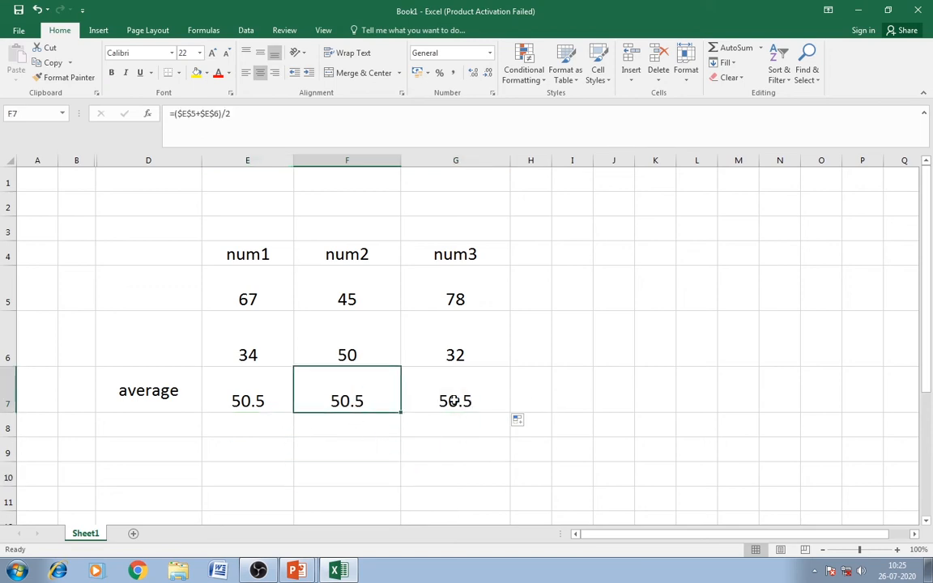
click(241, 396)
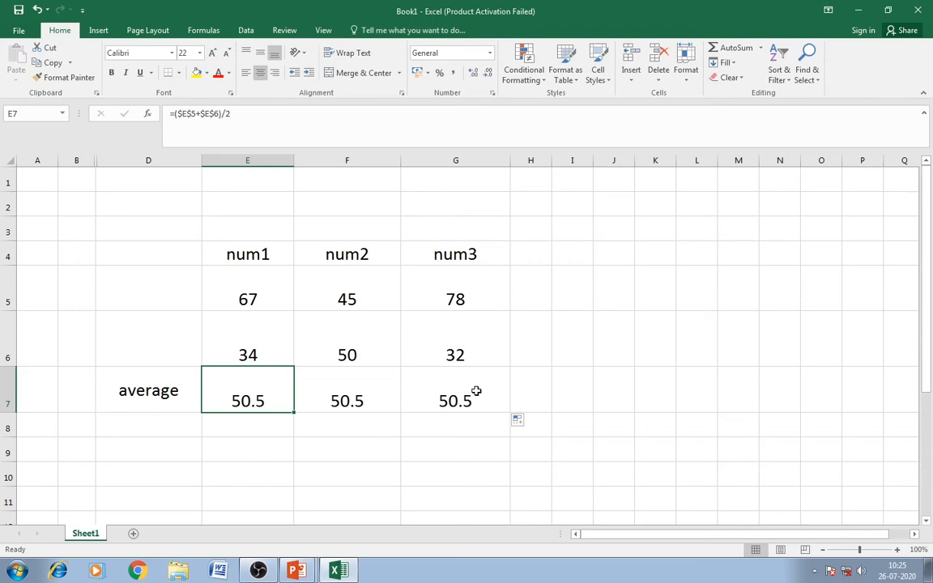
click(344, 396)
click(454, 400)
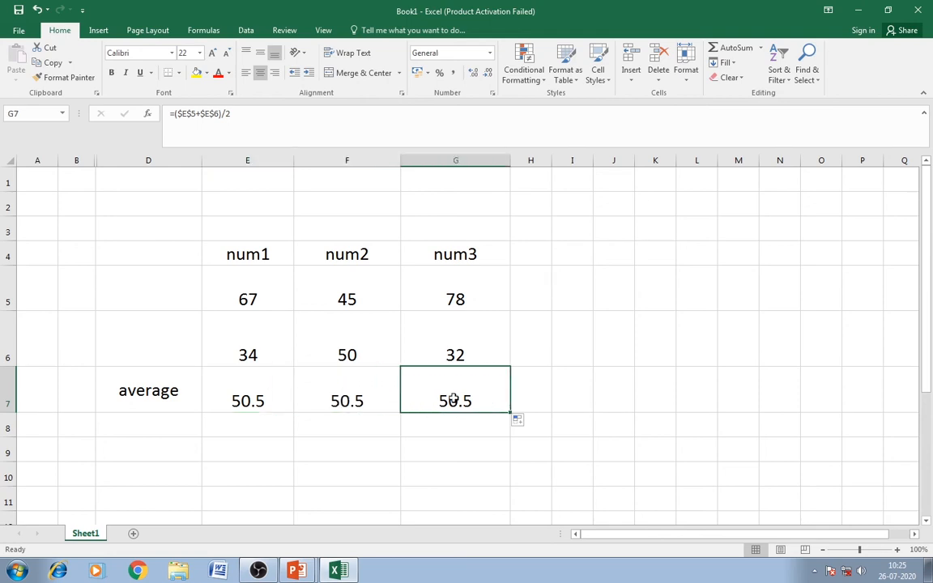
click(268, 389)
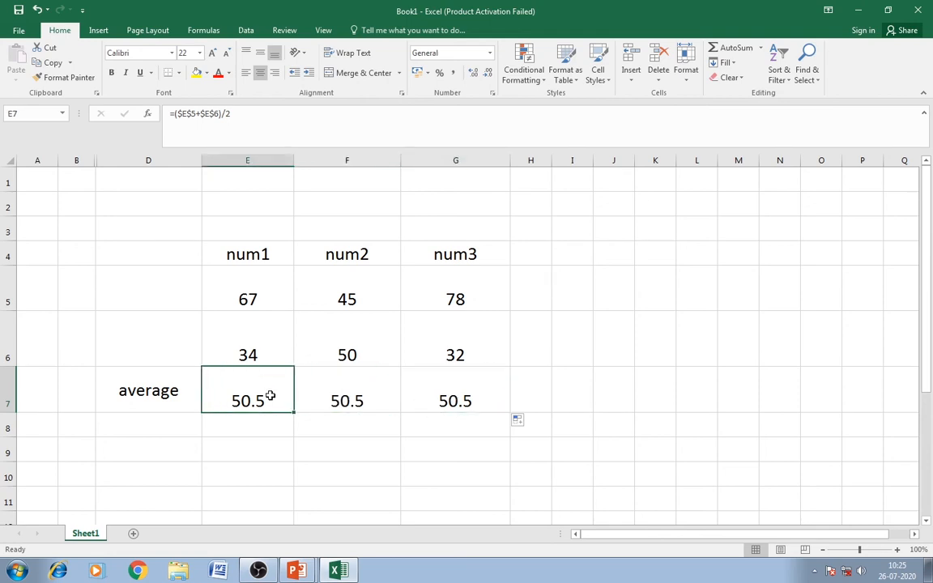
Display the cells referenced by the formulas in E7, F7 and G7, and switch to the PowerPoint slide on cell references.
double_click(269, 395)
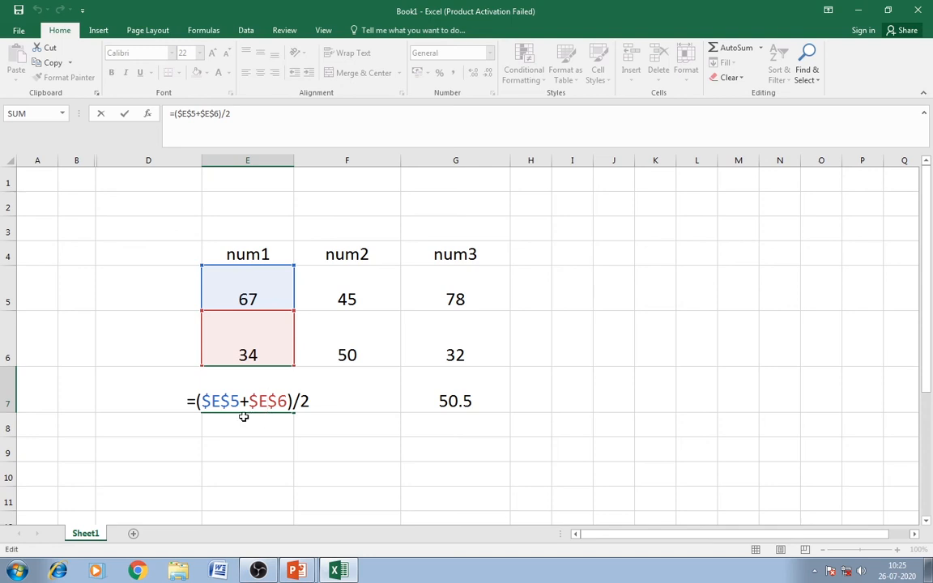
click(546, 447)
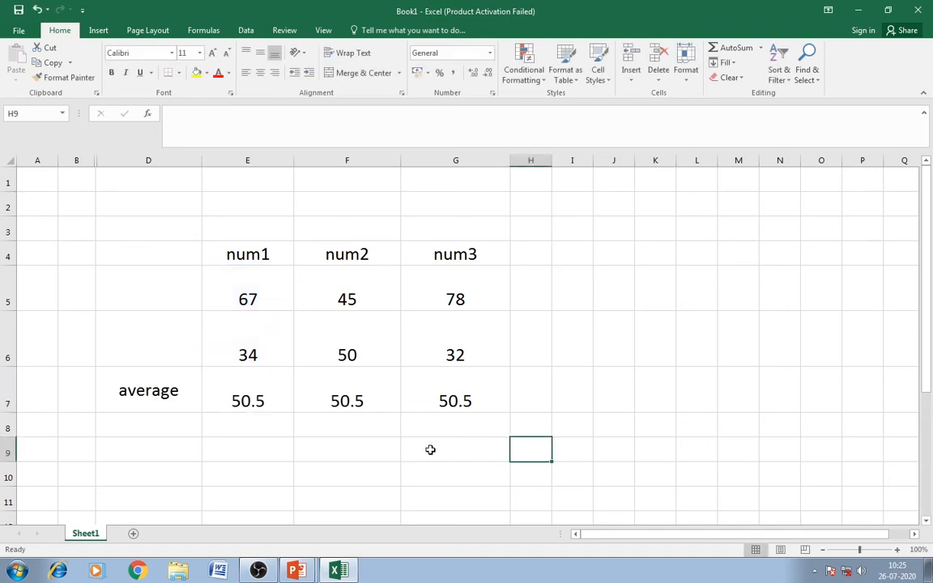
click(364, 386)
double_click(366, 390)
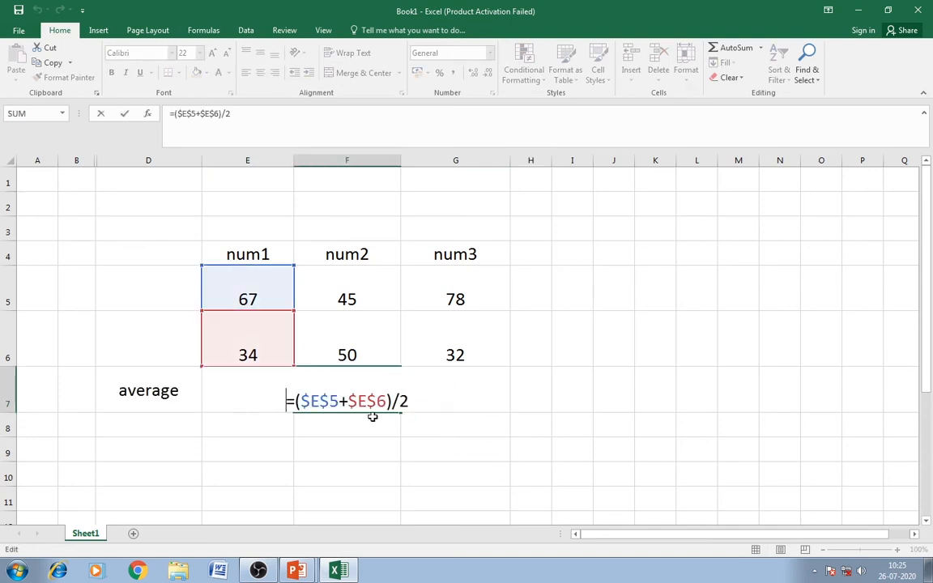
key(End)
click(639, 431)
double_click(474, 395)
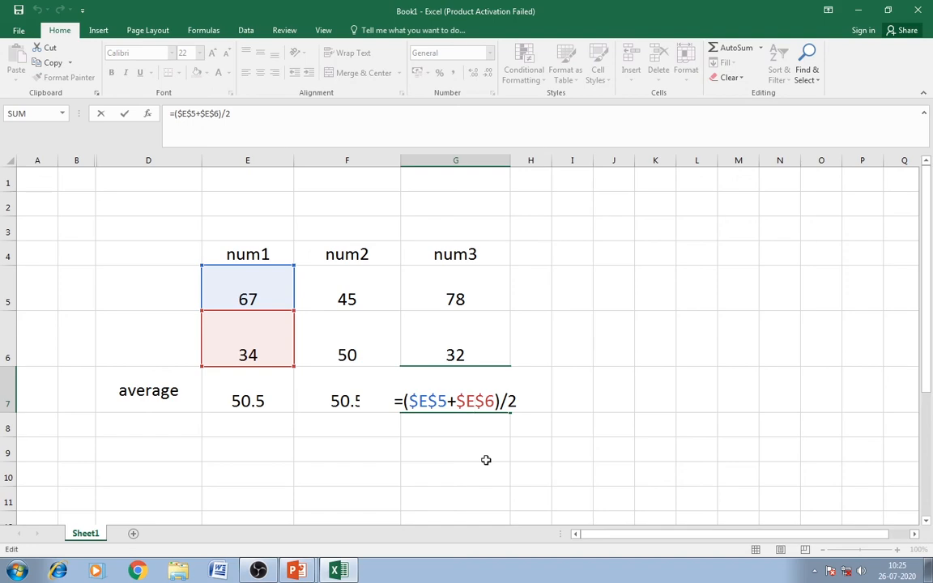
key(alt+Tab)
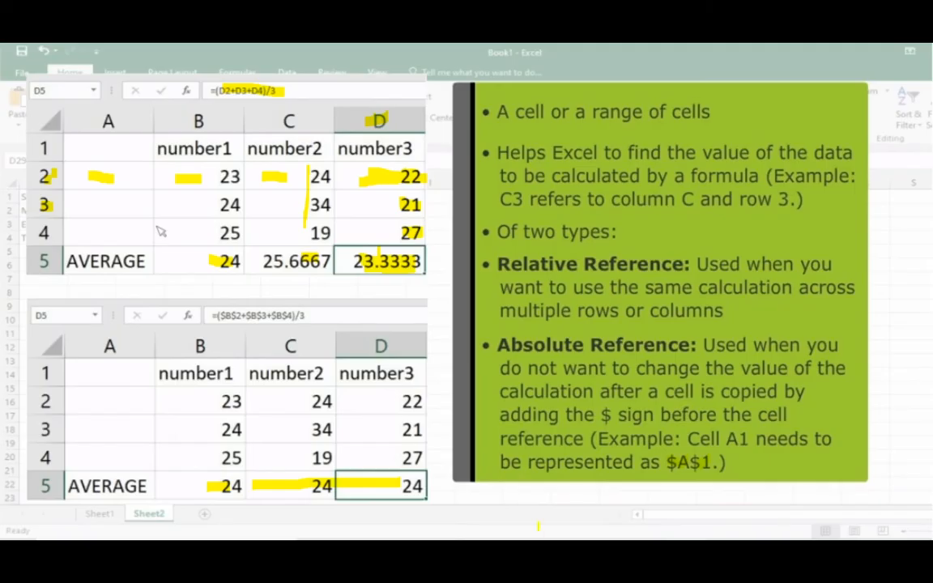